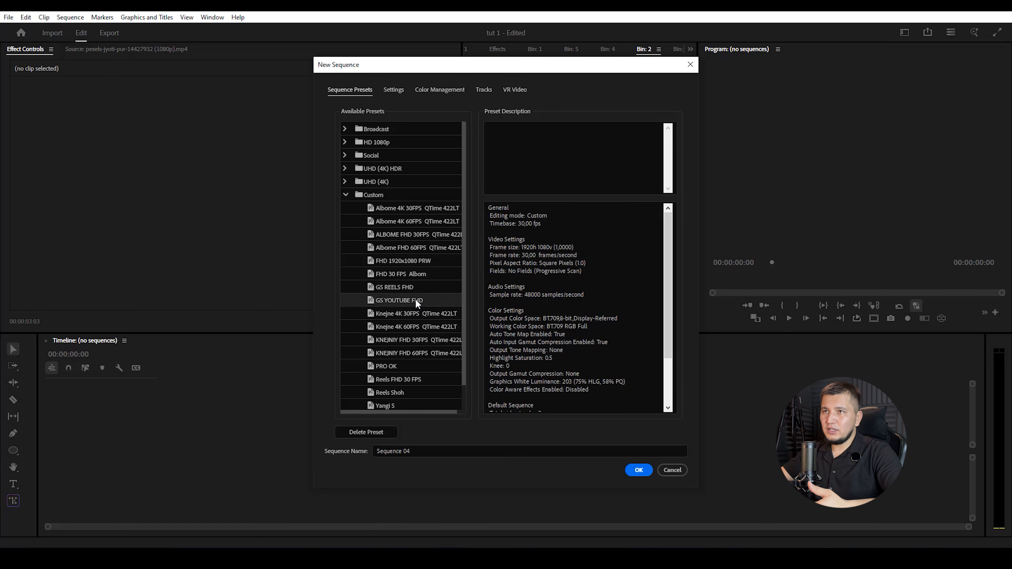
Save the 1920 × 1080, 30 fps sequence settings as a sequence preset named Youtube FHD.
click(393, 91)
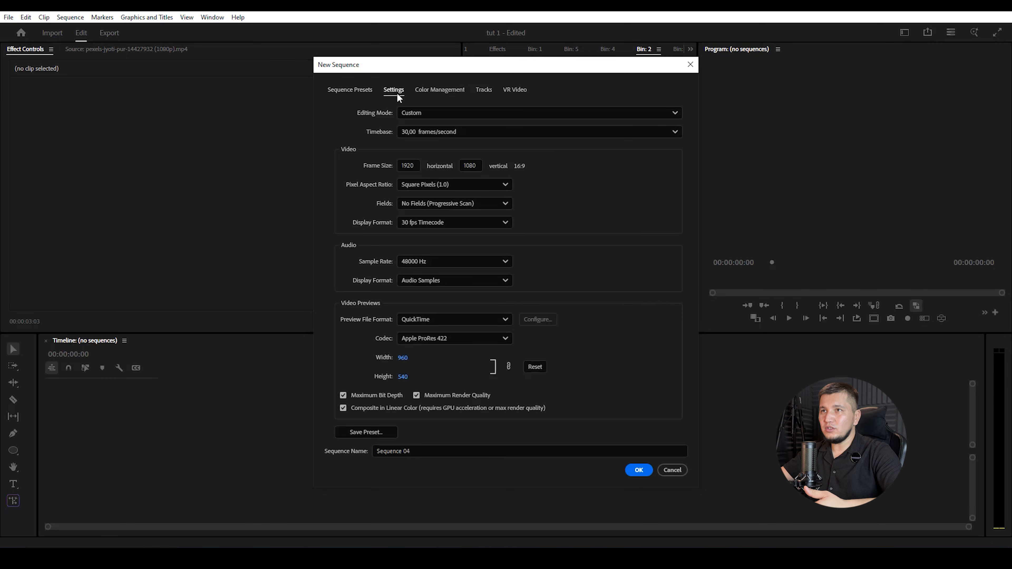
drag(414, 165, 385, 163)
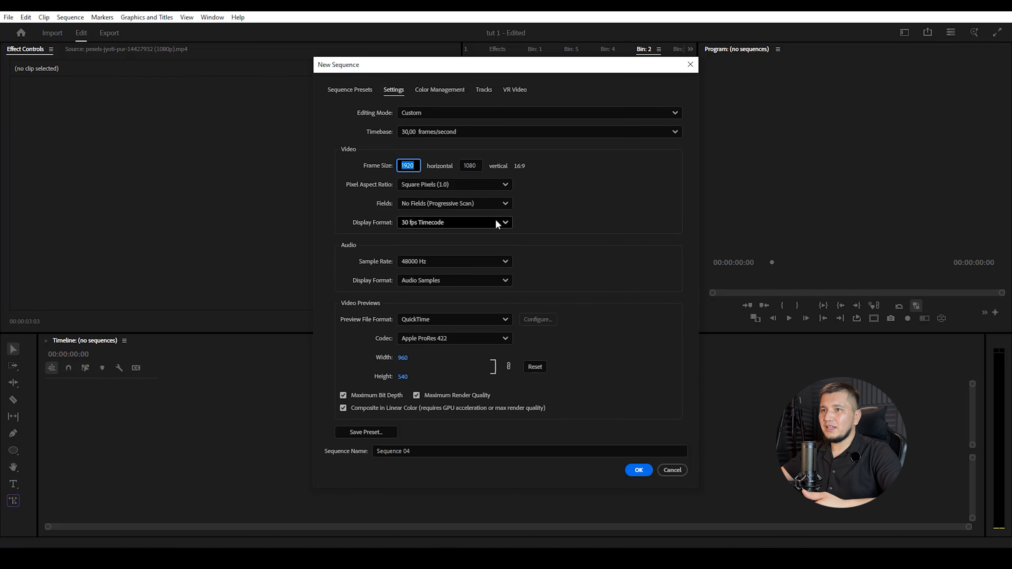
click(363, 432)
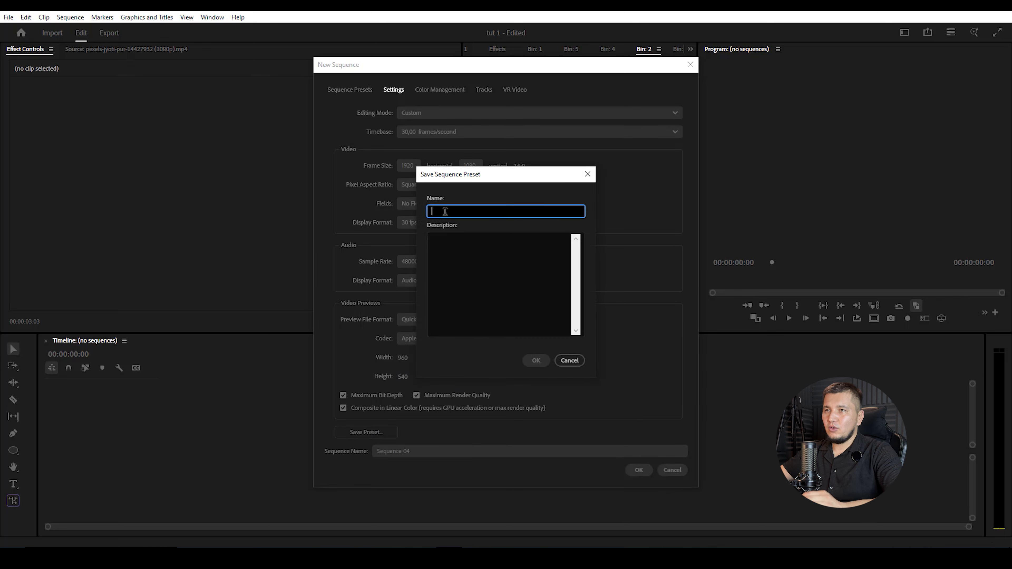
text(You)
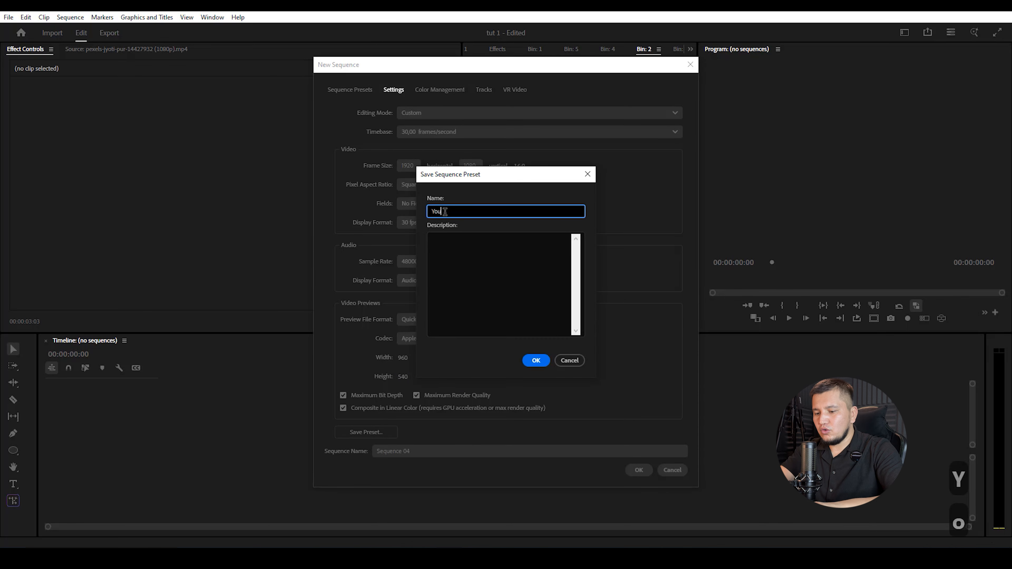
text(tube)
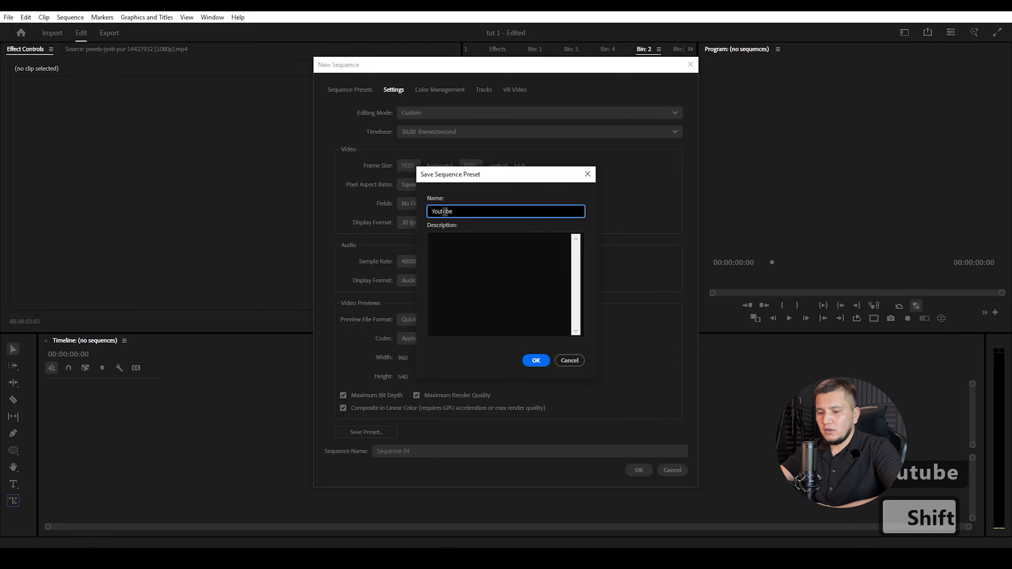
text( FHD)
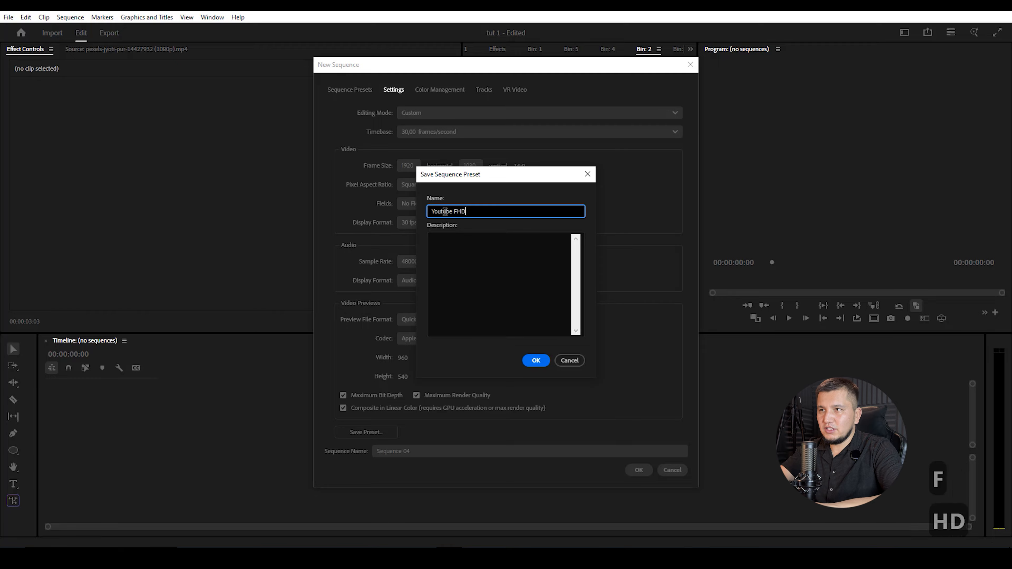
click(535, 360)
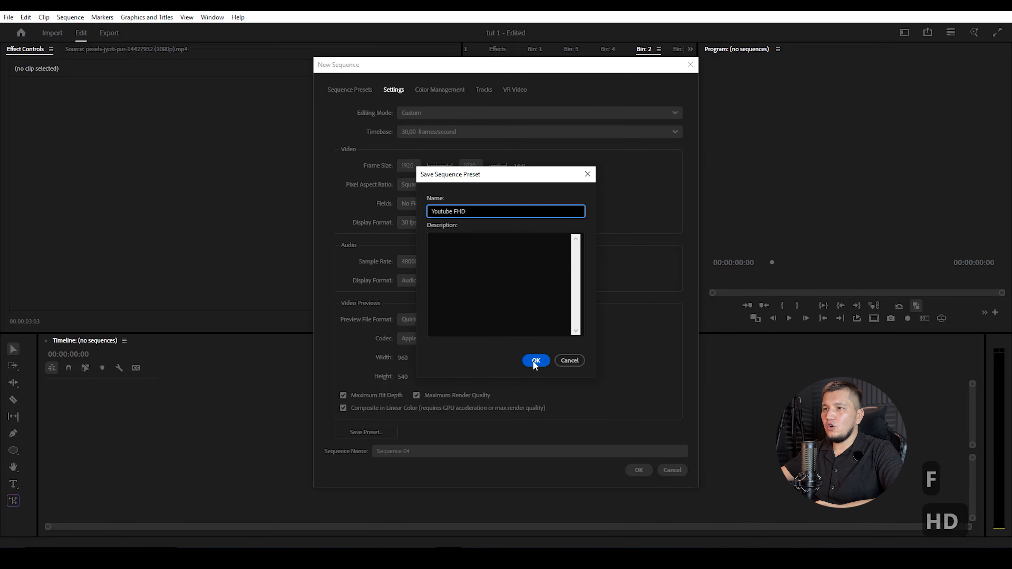
Check the Youtube FHD preset in the Custom group and create the new sequence under the name Sequence 04.
click(384, 197)
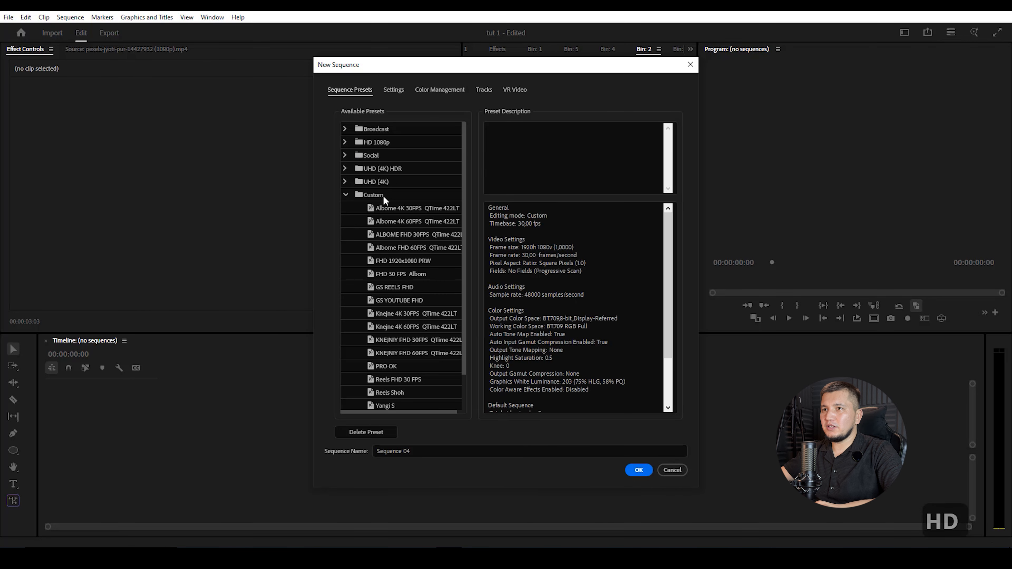
scroll(382, 319, down, 2)
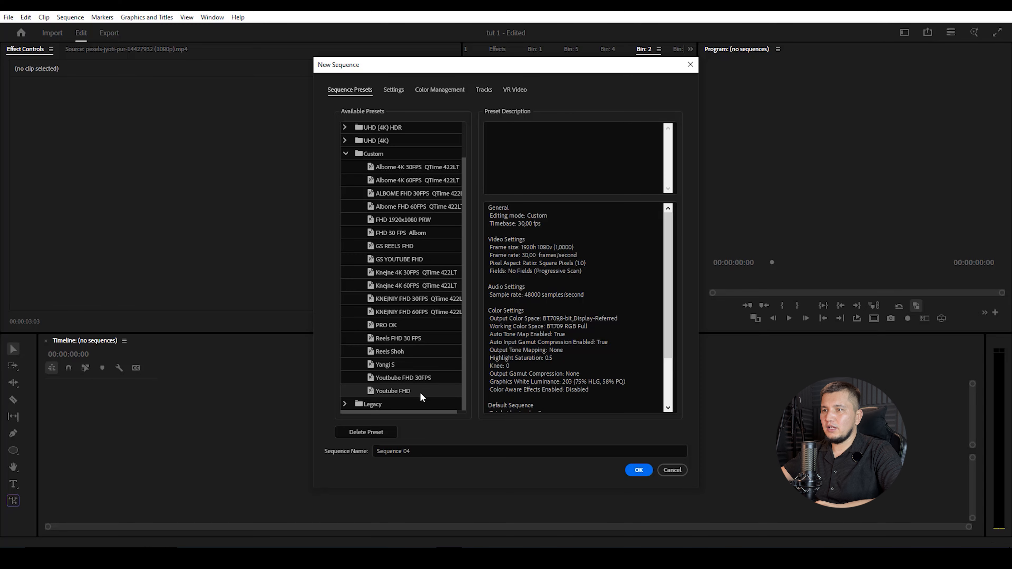
click(637, 469)
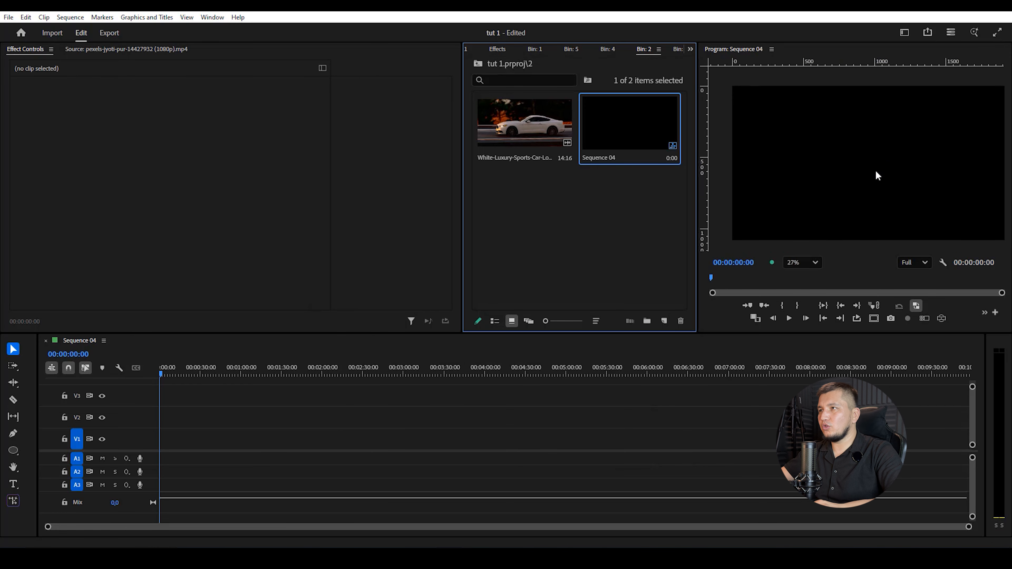
Place the white sports car clip at the start of V1, keep the existing sequence settings, and fit the timeline to it.
click(539, 228)
drag(525, 128, 163, 450)
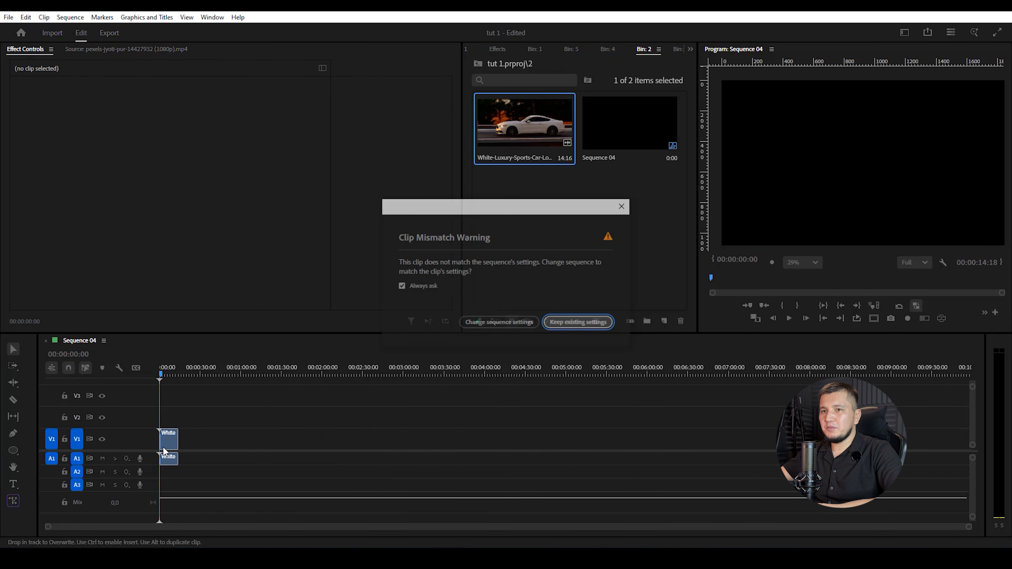
click(581, 325)
click(168, 438)
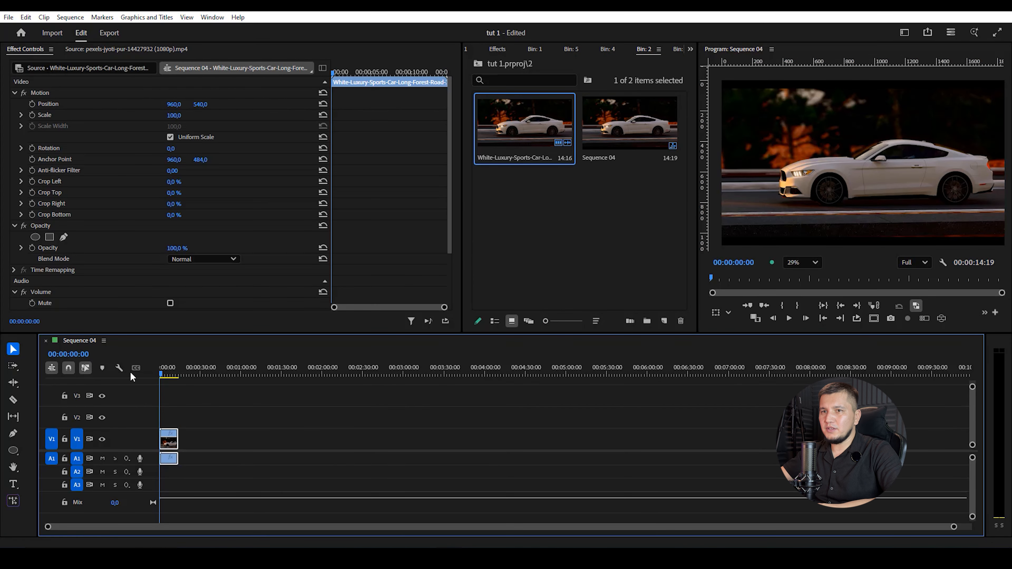
key(backslash)
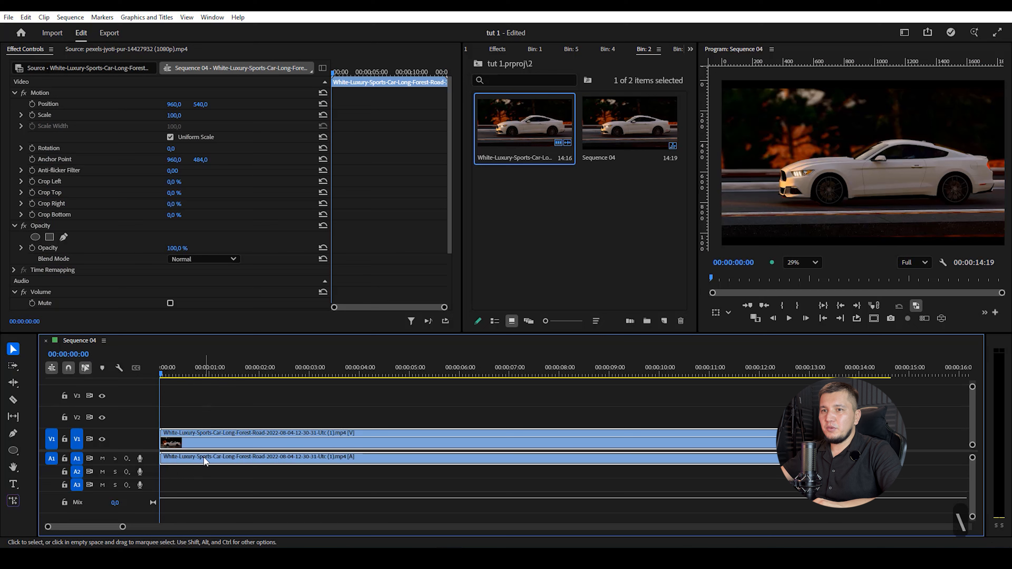
Unlink the car clip's audio from its video and delete the audio clip on A1.
key(ctrl)
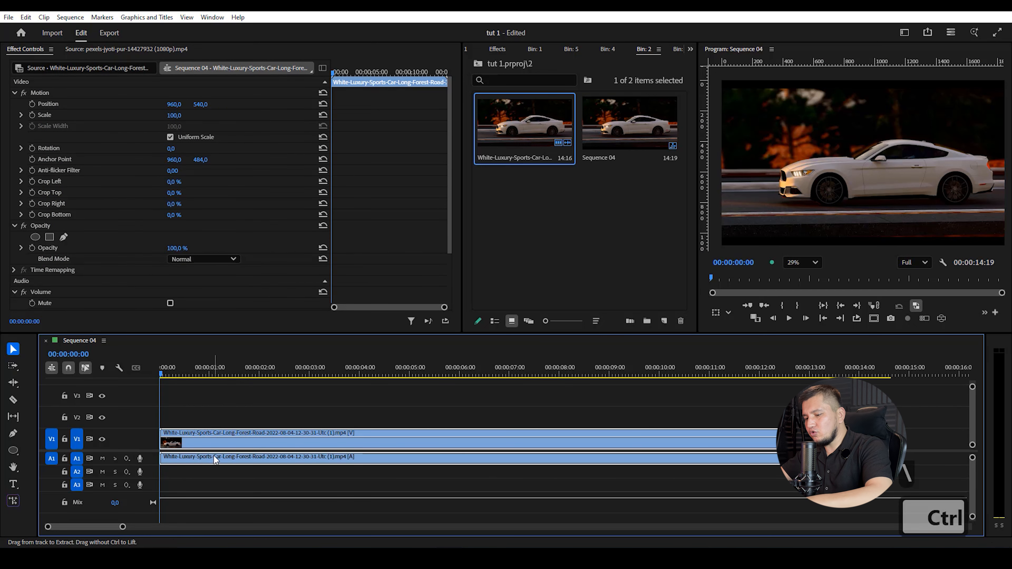
key(ctrl+l)
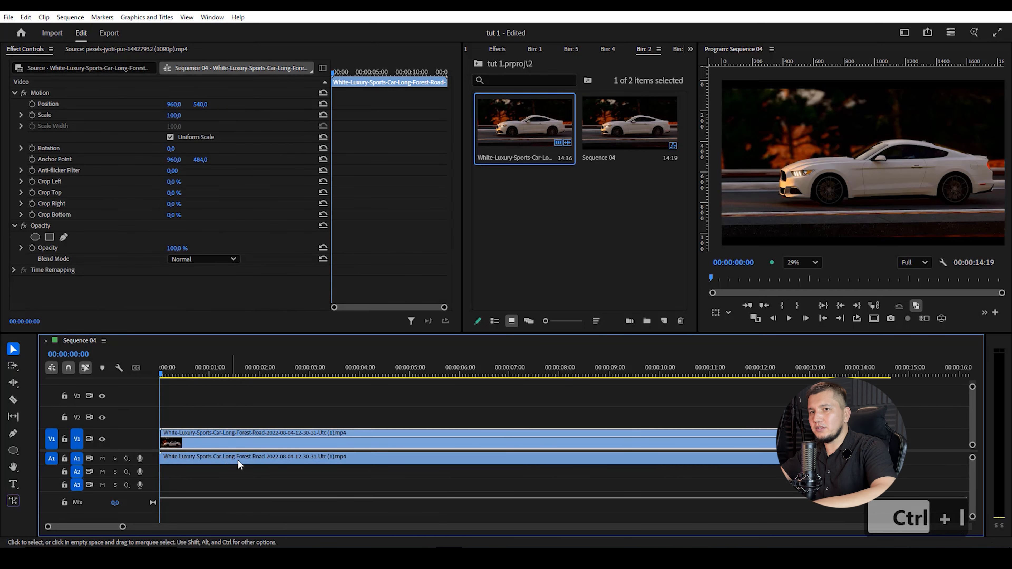
click(237, 459)
click(243, 434)
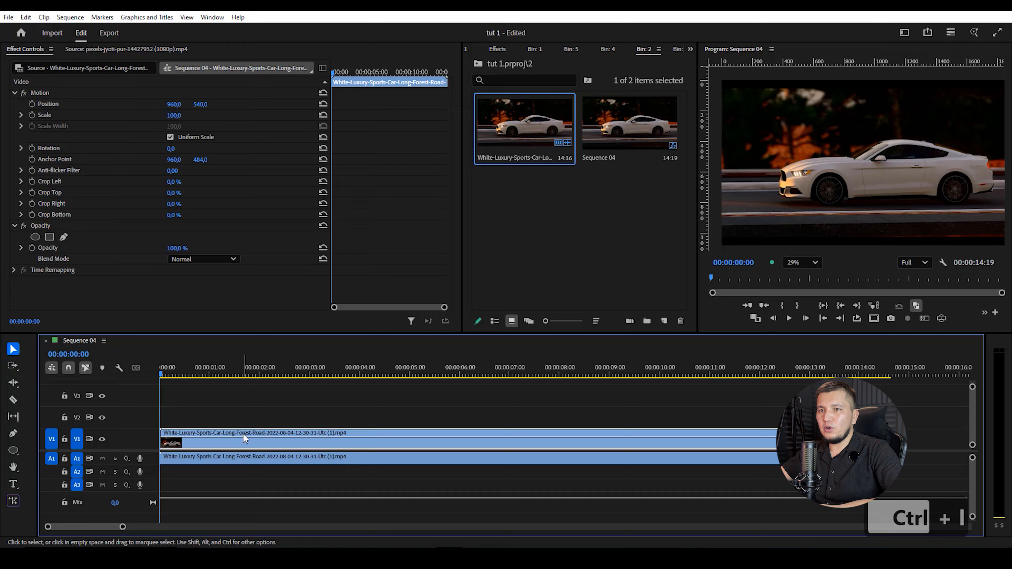
click(248, 453)
key(Delete)
Duplicate the car clip from V1 onto V2 directly above it and place the playhead at 00:00:00:17.
click(233, 442)
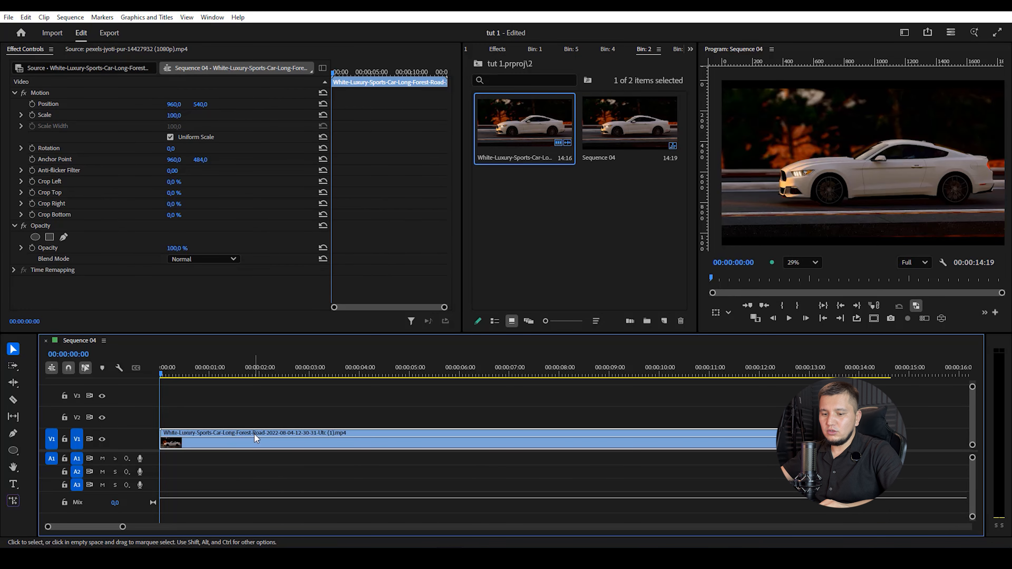
drag(254, 433, 253, 418)
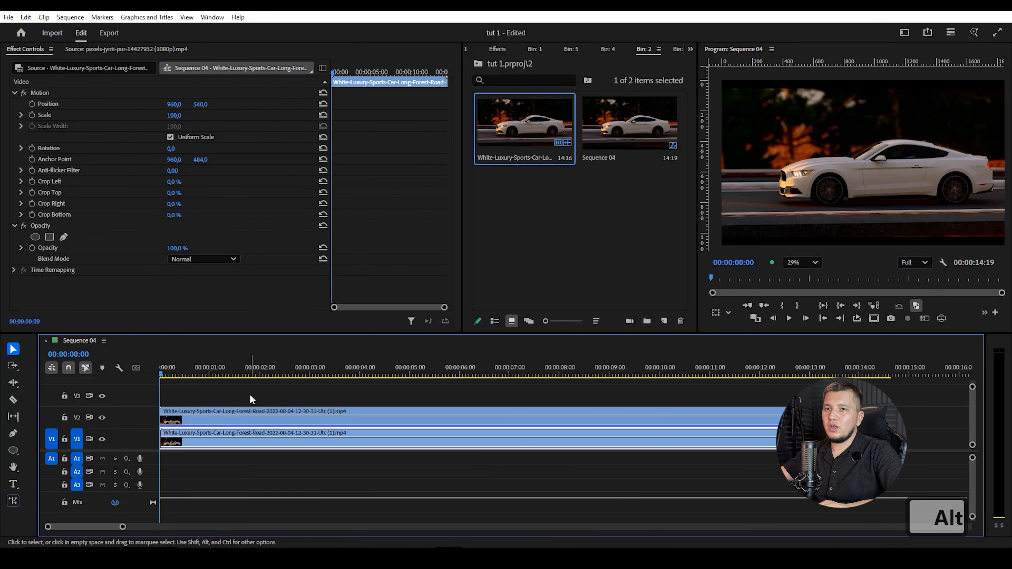
drag(222, 372, 129, 375)
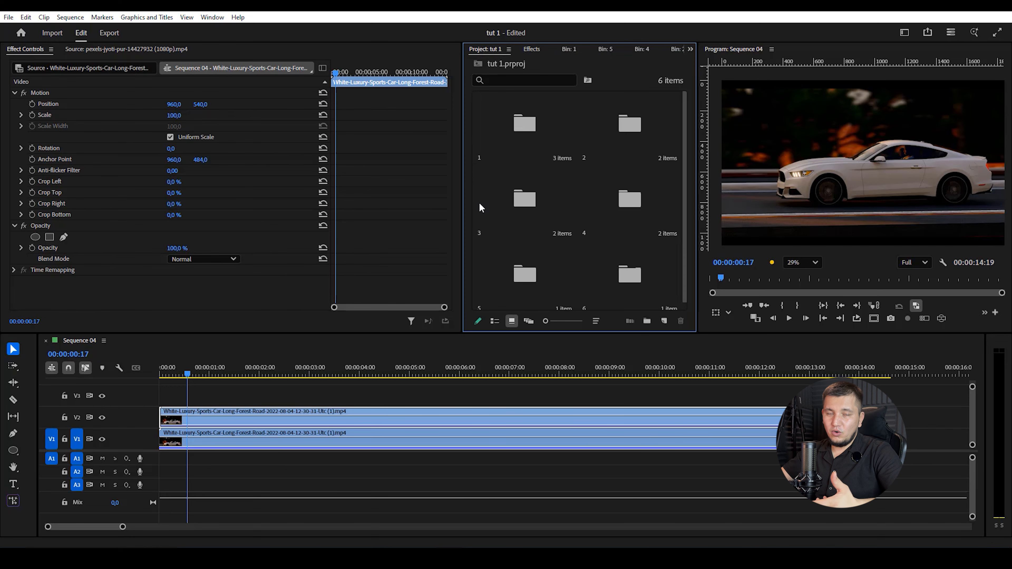
Search the effects for "vr" and apply VR Glow Preset to the car clip on V2.
click(529, 49)
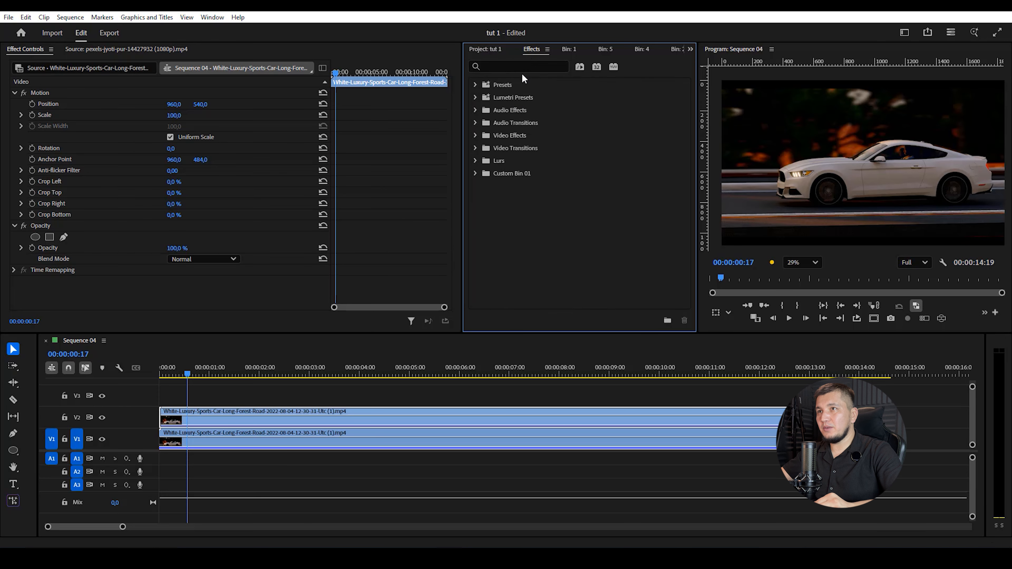
click(517, 67)
text(vr)
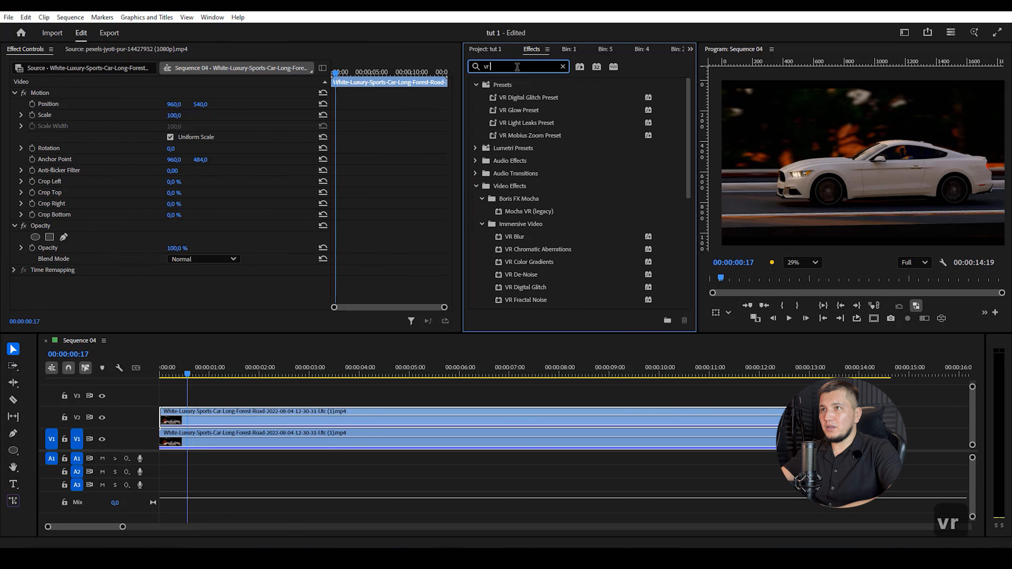
drag(514, 107, 306, 422)
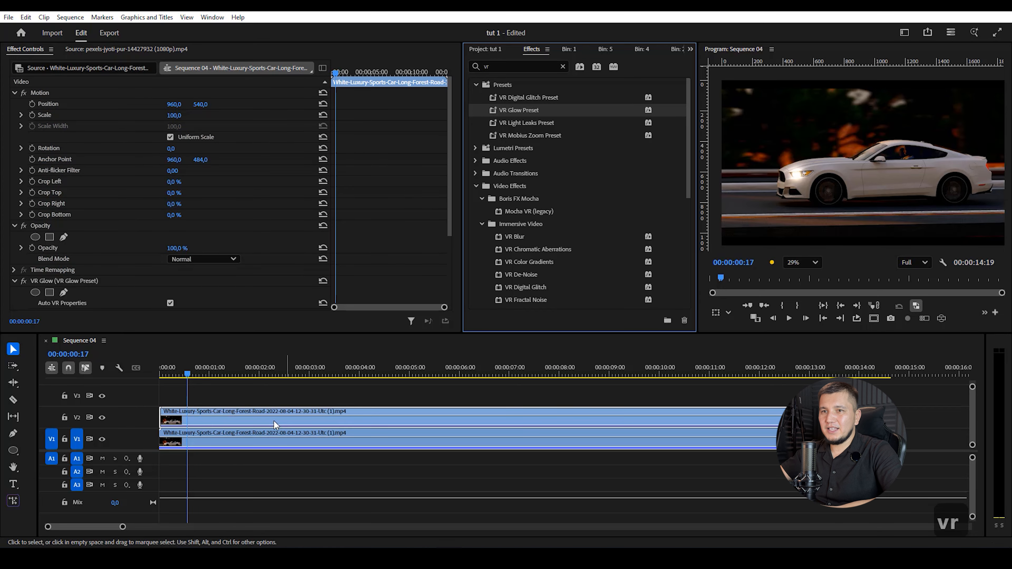
Set the VR Glow effect's Luma Threshold to 0.60 on the V2 clip.
scroll(129, 284, down, 3)
scroll(129, 280, down, 2)
click(175, 218)
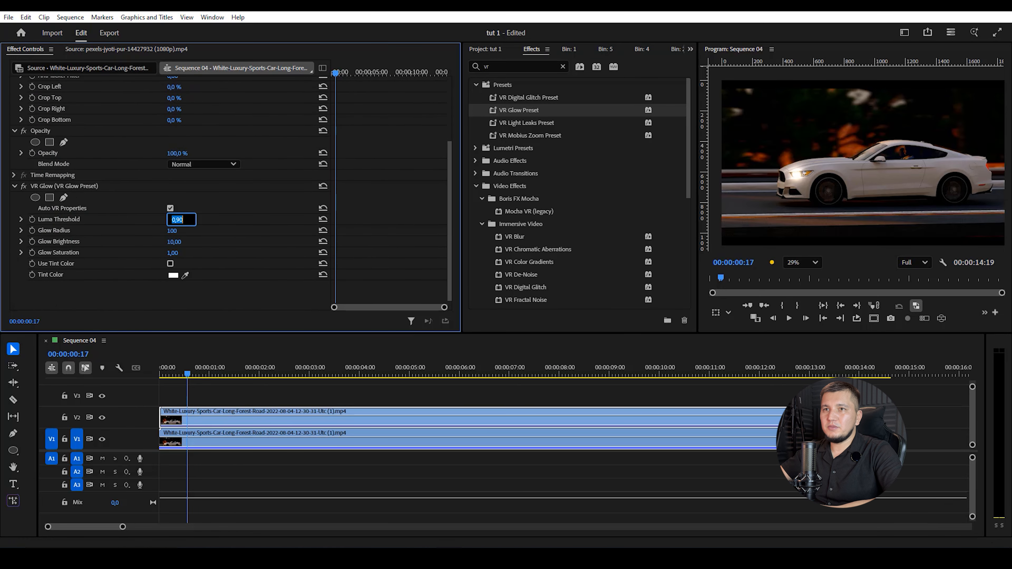
text(0.6)
key(Return)
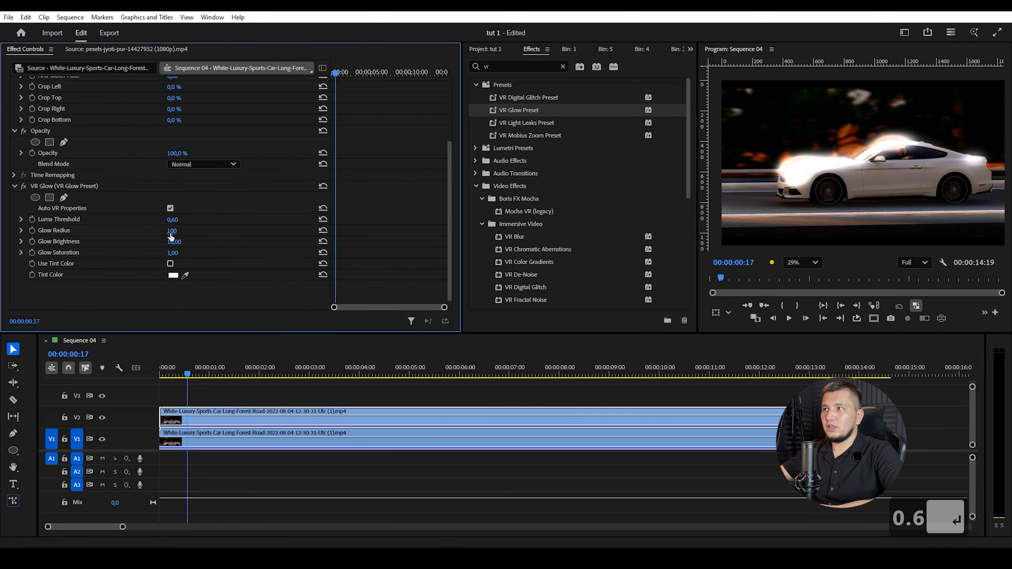
Try a VR Glow radius of 150, and increase it to 337.
click(173, 230)
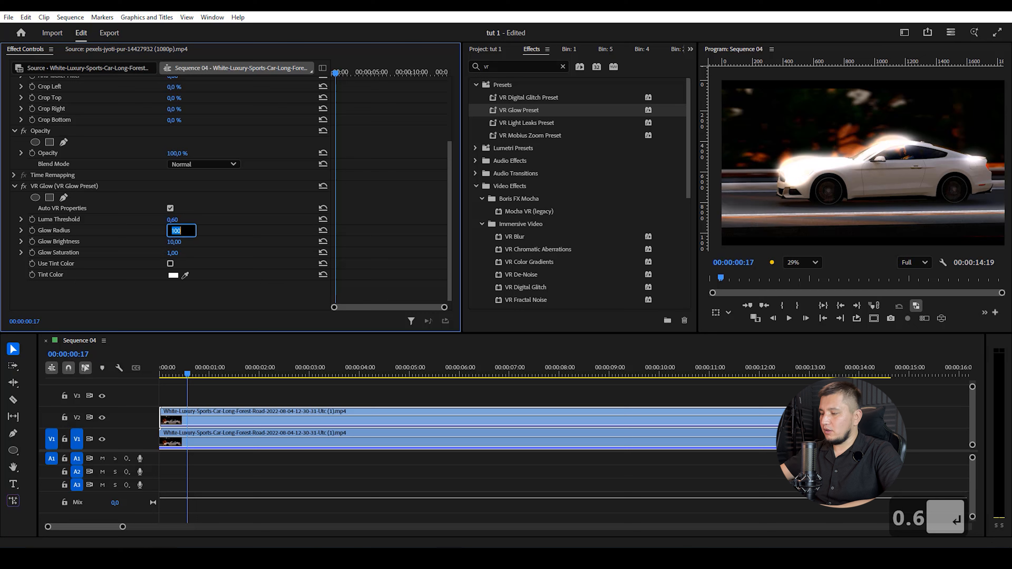
text(150)
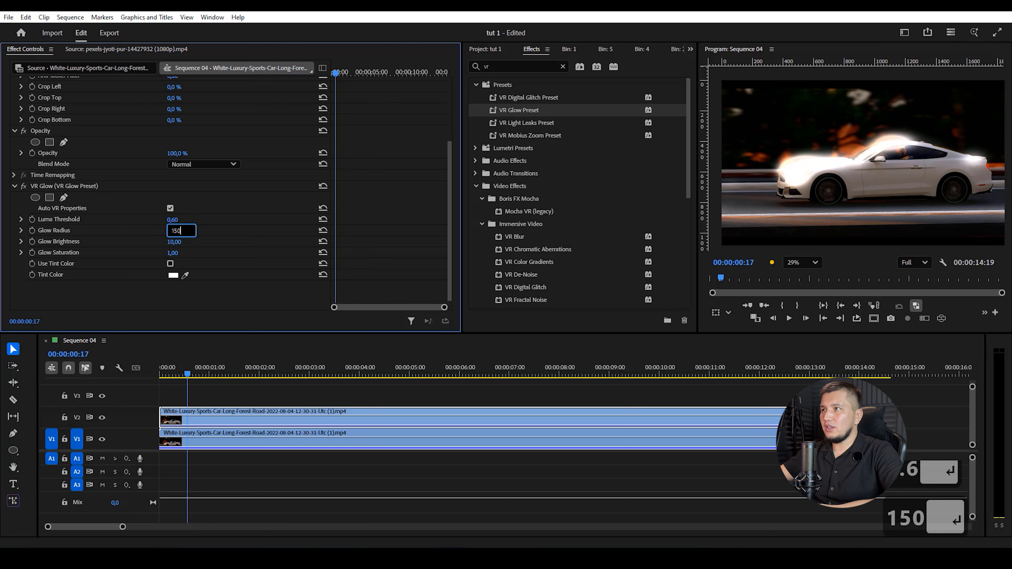
key(Return)
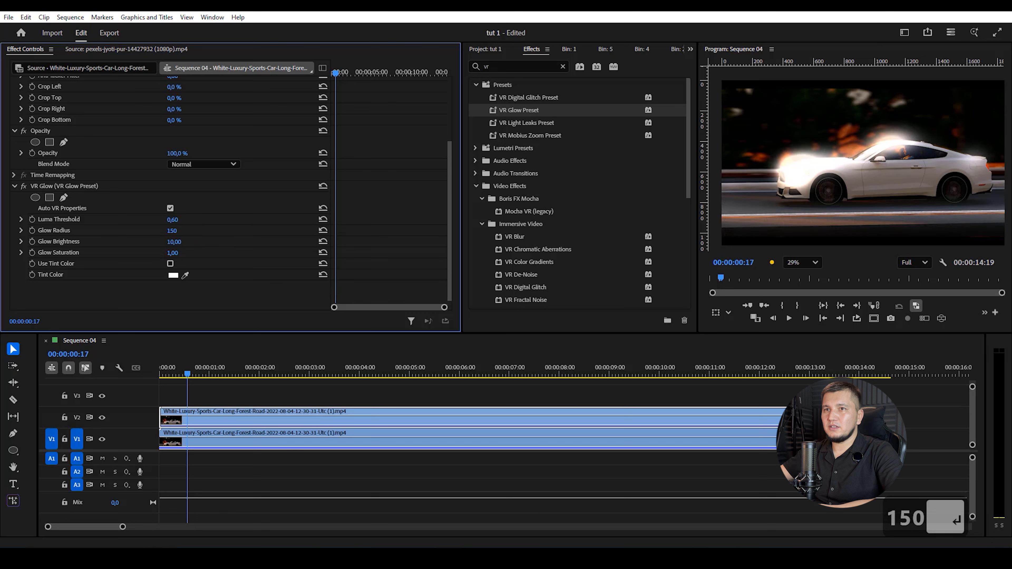
drag(172, 230, 246, 230)
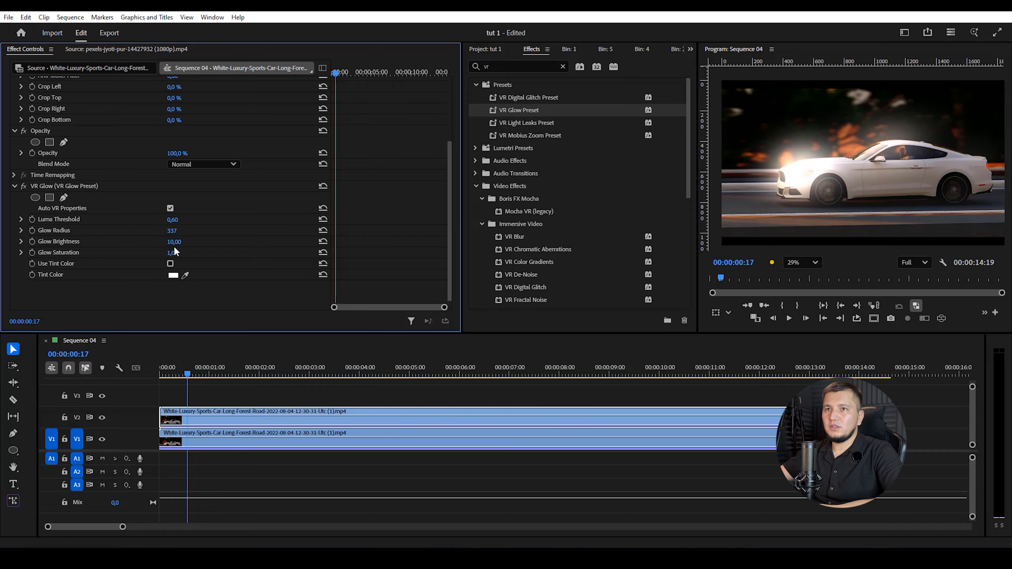
Lower the Glow Brightness to 5.60 and set the Glow Radius to 200.
mouse_move(174, 242)
mouse_down()
mouse_move(147, 242)
mouse_move(158, 242)
mouse_up()
click(172, 230)
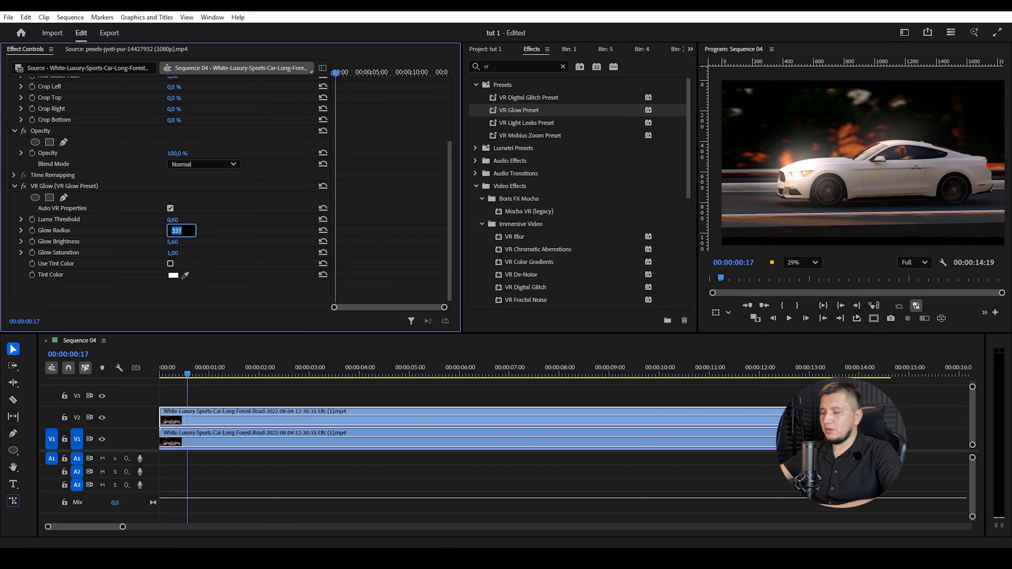
text(200)
key(Return)
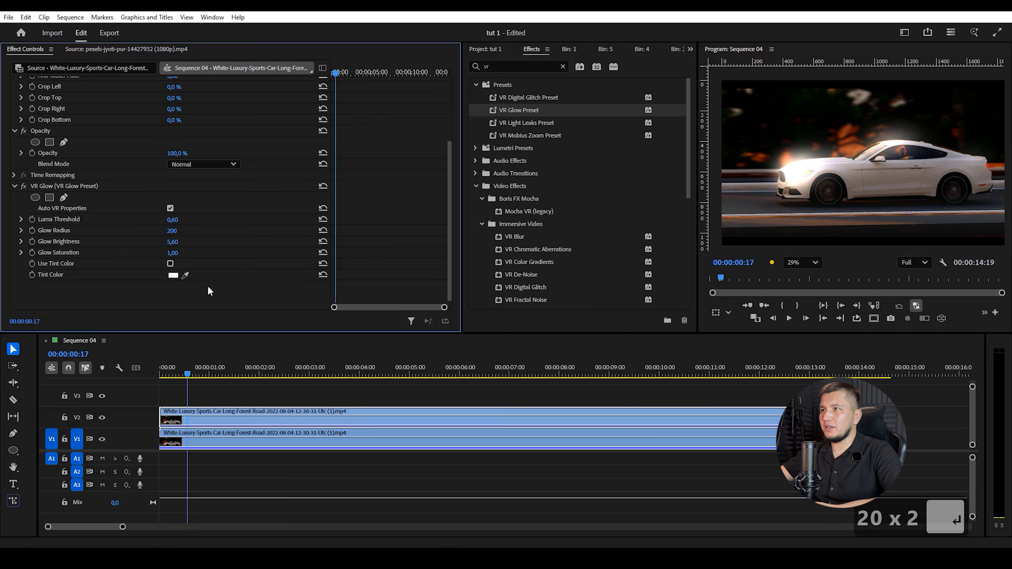
Enable the tint color for the VR Glow and set it to dark red A70000.
click(170, 264)
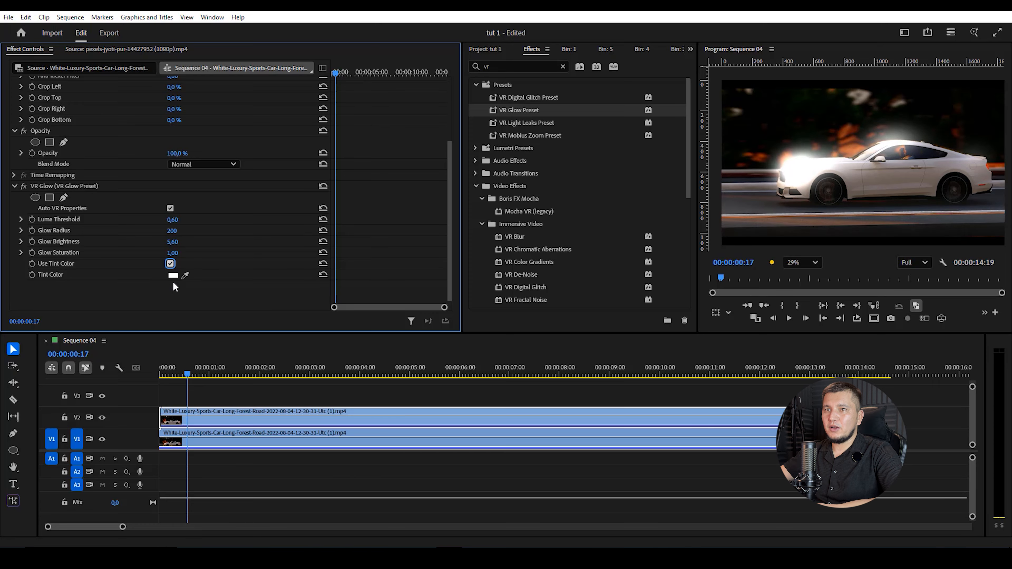
click(172, 275)
click(512, 287)
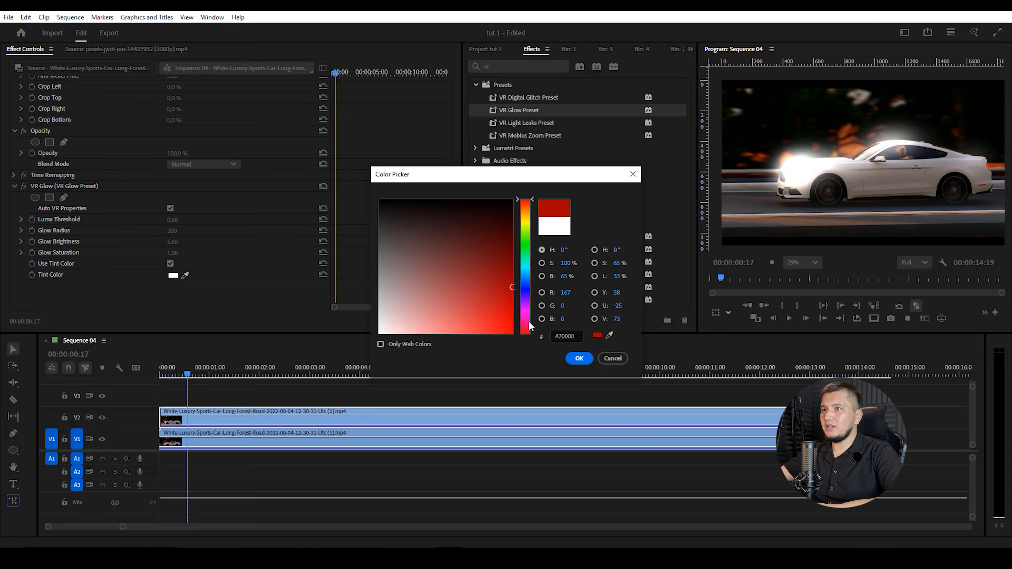
click(579, 358)
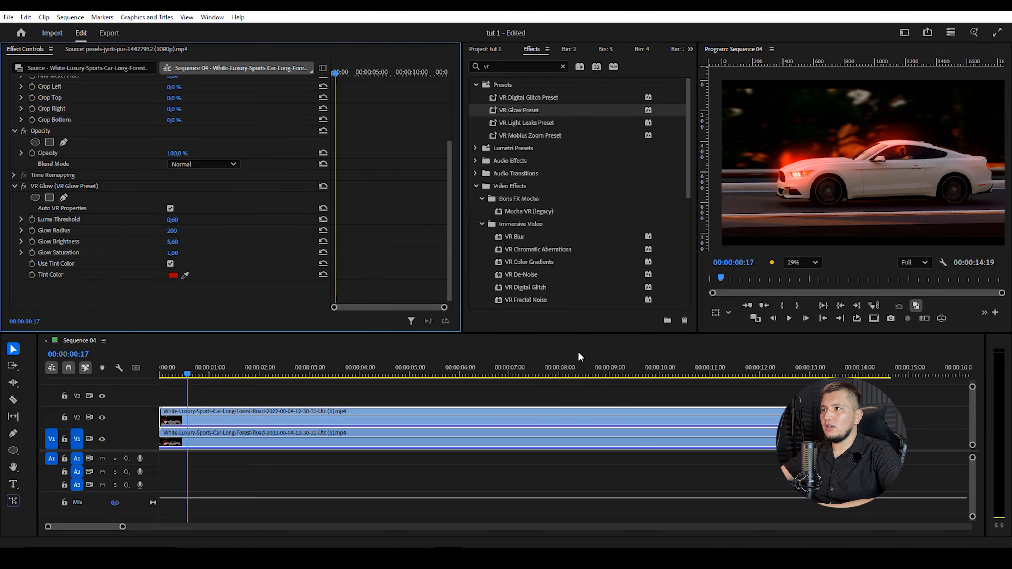
Change the VR Glow tint color to bright blue with RGB values 0, 176, 250.
click(172, 275)
click(524, 273)
click(512, 331)
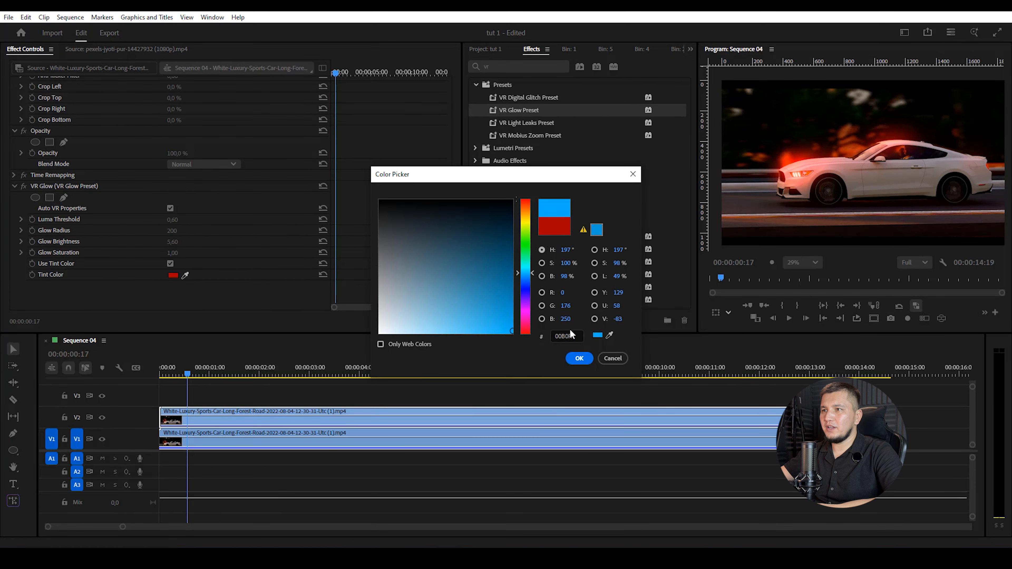
click(578, 358)
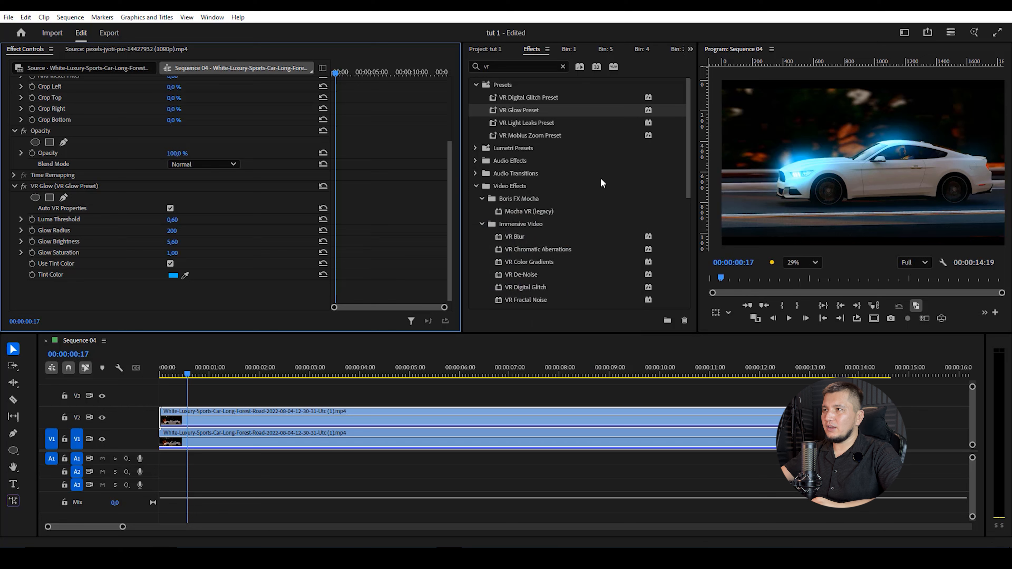
Turn off the VR Glow tint color and apply the Gaussian Blur preset to the upper car clip.
click(170, 263)
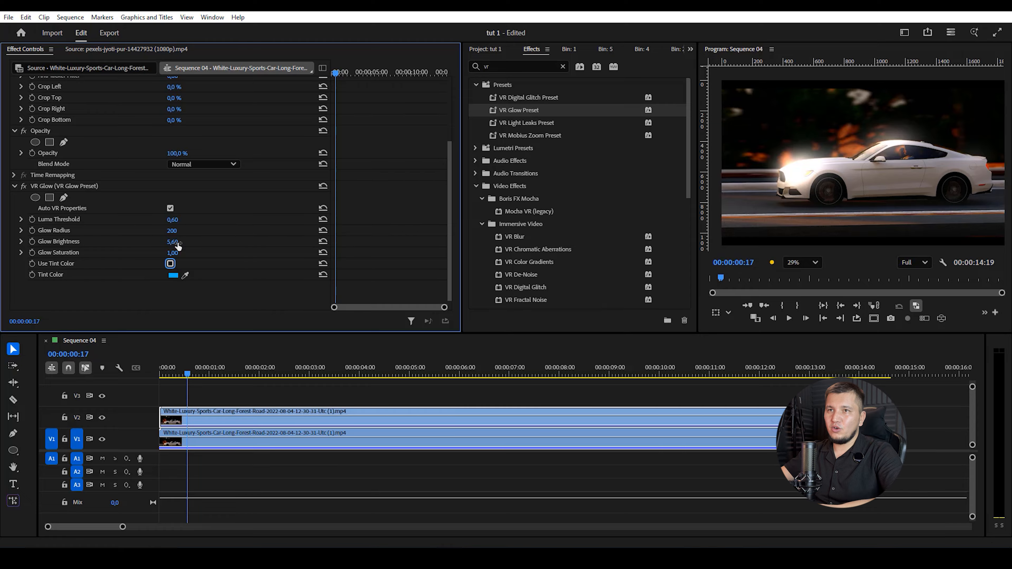
click(487, 69)
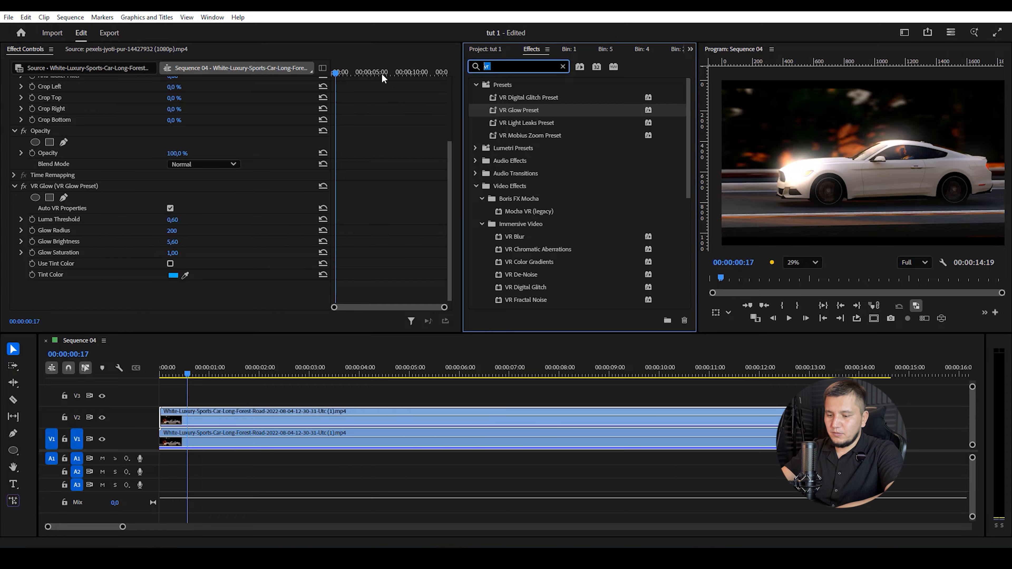
text(gaus)
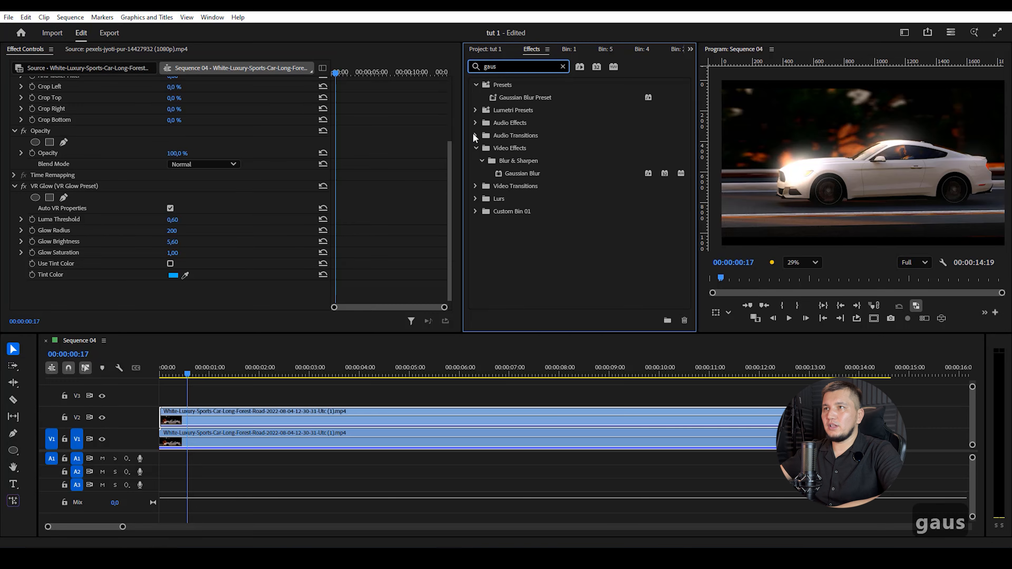
drag(525, 97, 271, 439)
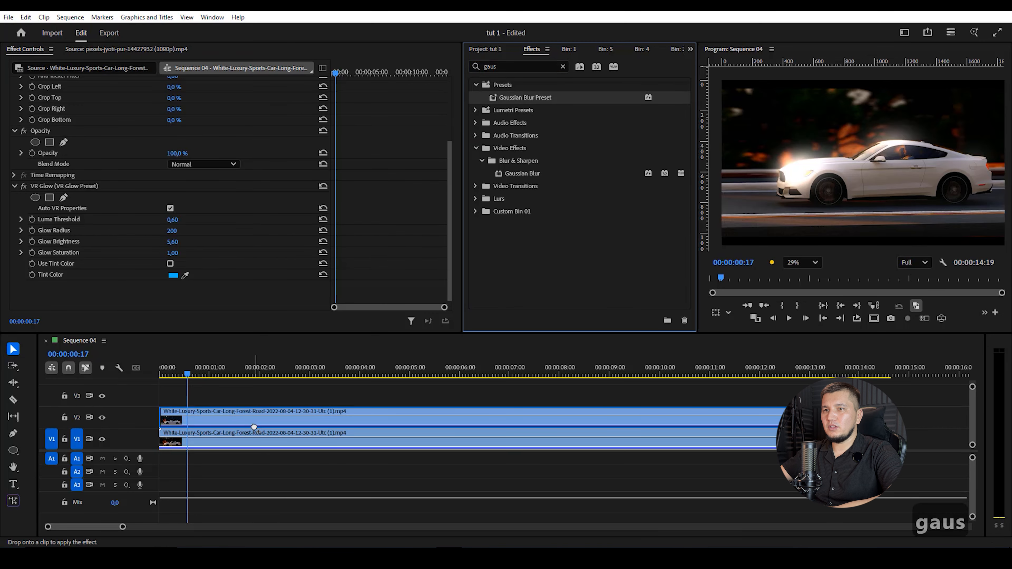
scroll(116, 270, down, 3)
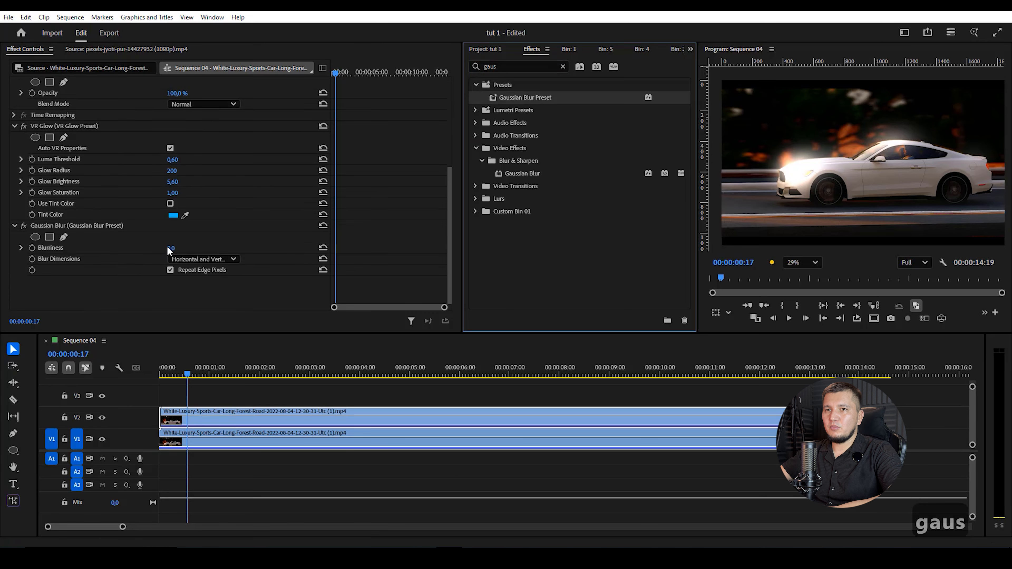
Set the Gaussian Blur blurriness on the upper car clip to 15.
click(170, 248)
text(15)
key(Return)
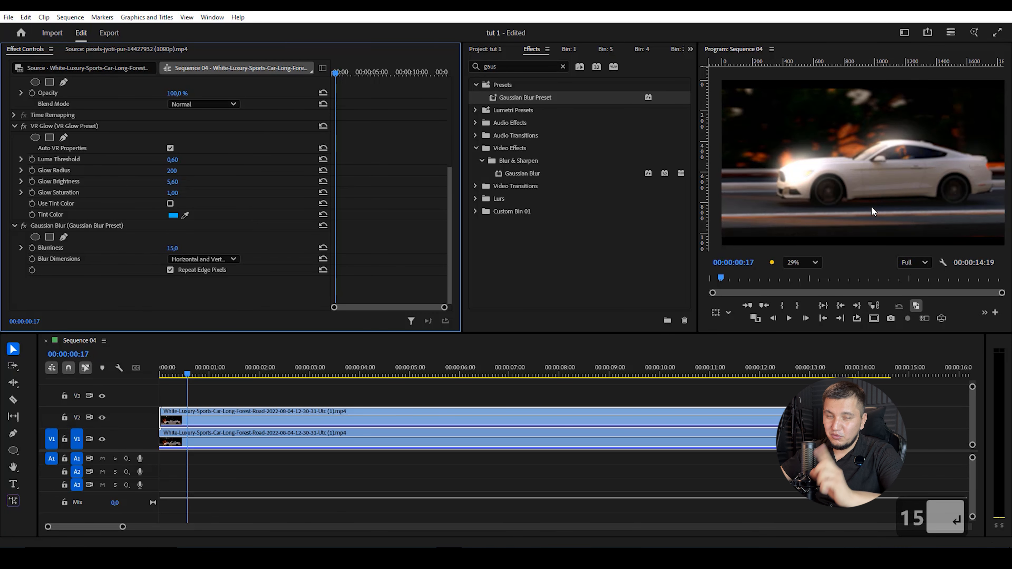
Change the upper car clip's blend mode to Screen.
scroll(30, 183, up, 3)
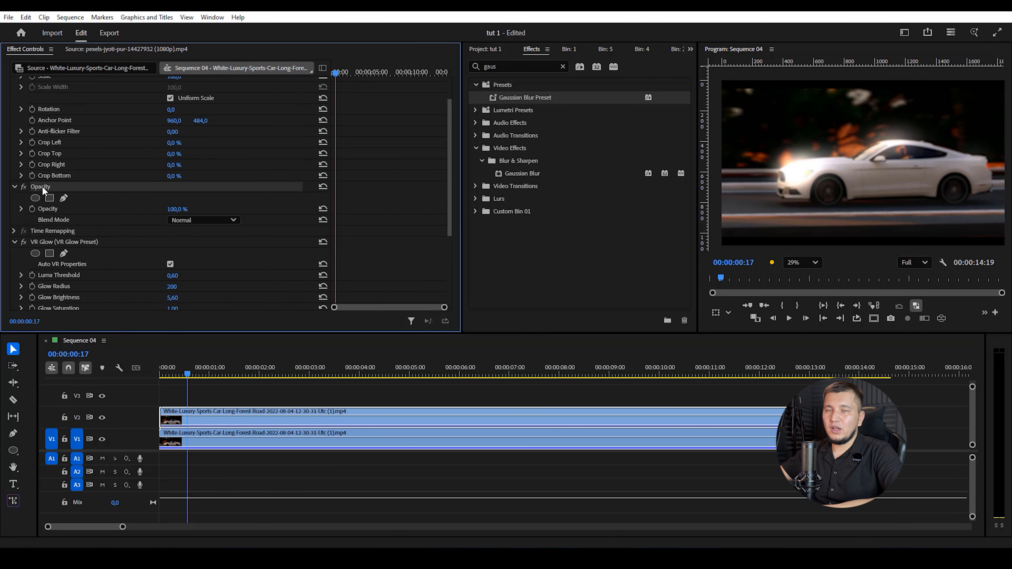
click(200, 223)
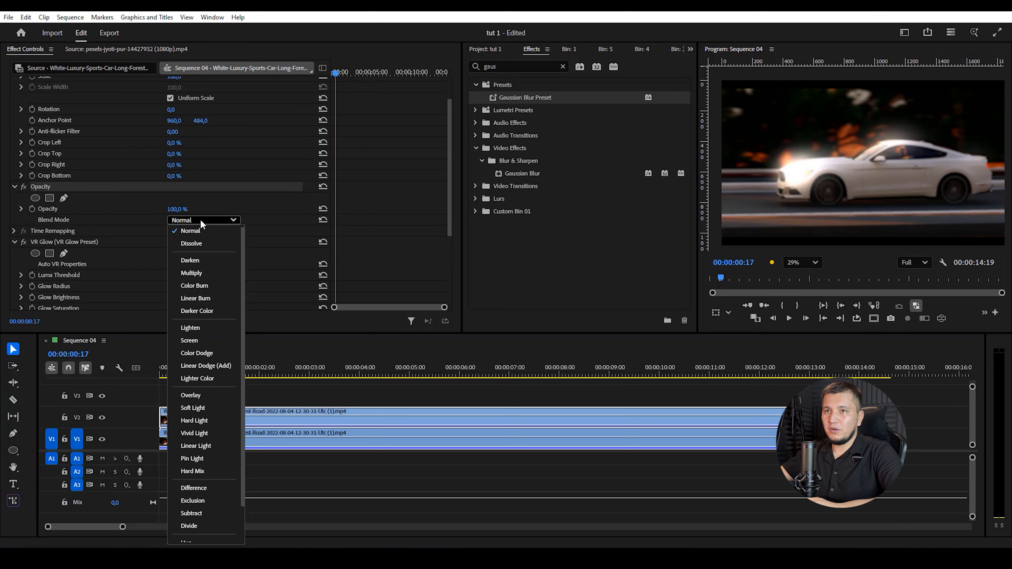
click(191, 340)
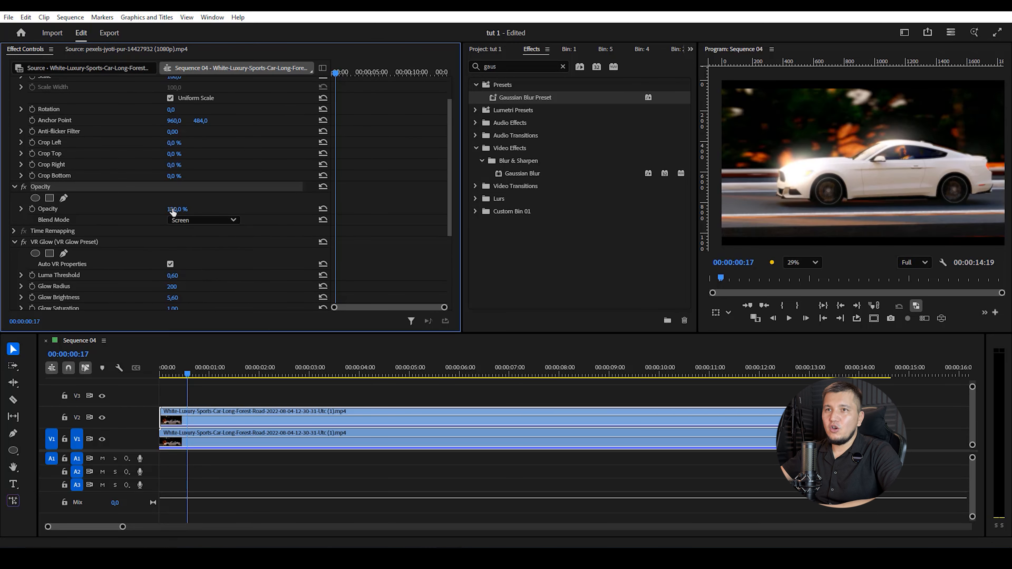
Try opacity values of 50% and 90% on the upper car clip, and return it to 100%.
click(180, 208)
text(50)
key(Return)
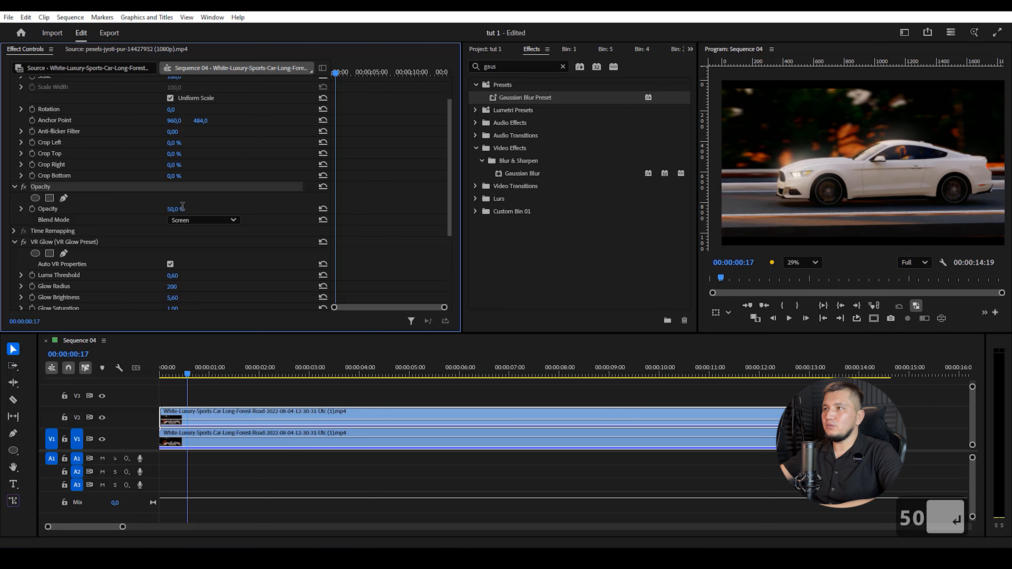
drag(174, 210, 185, 209)
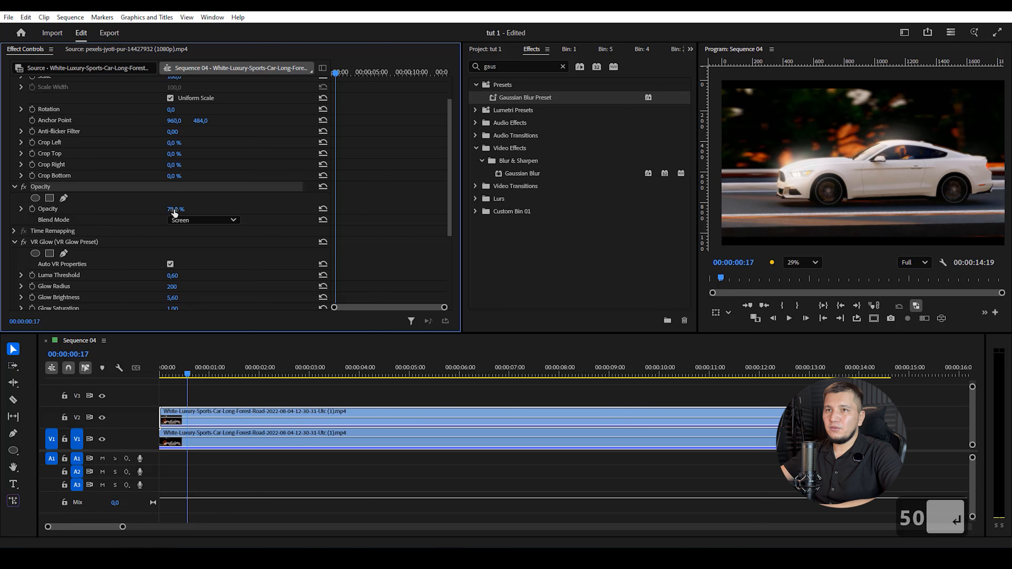
click(172, 209)
text(90)
key(Return)
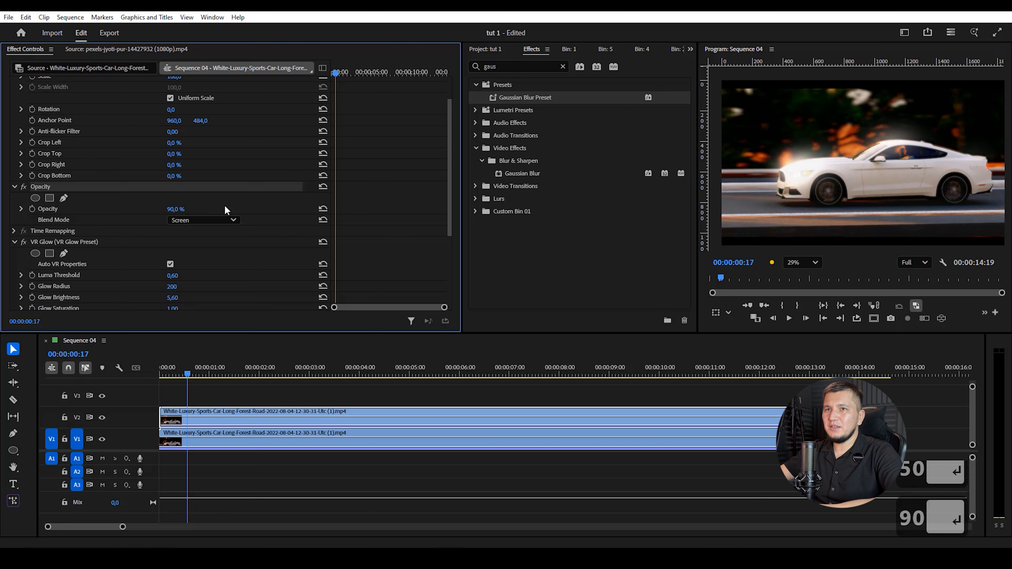
drag(175, 209, 183, 210)
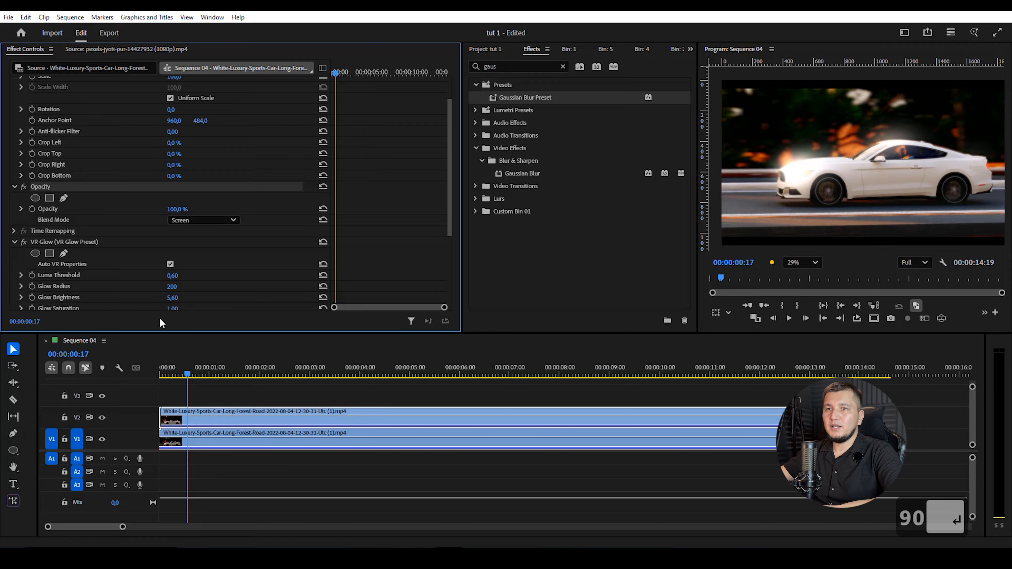
Play the first seconds of the sequence to check the blended glow.
click(197, 373)
key(space)
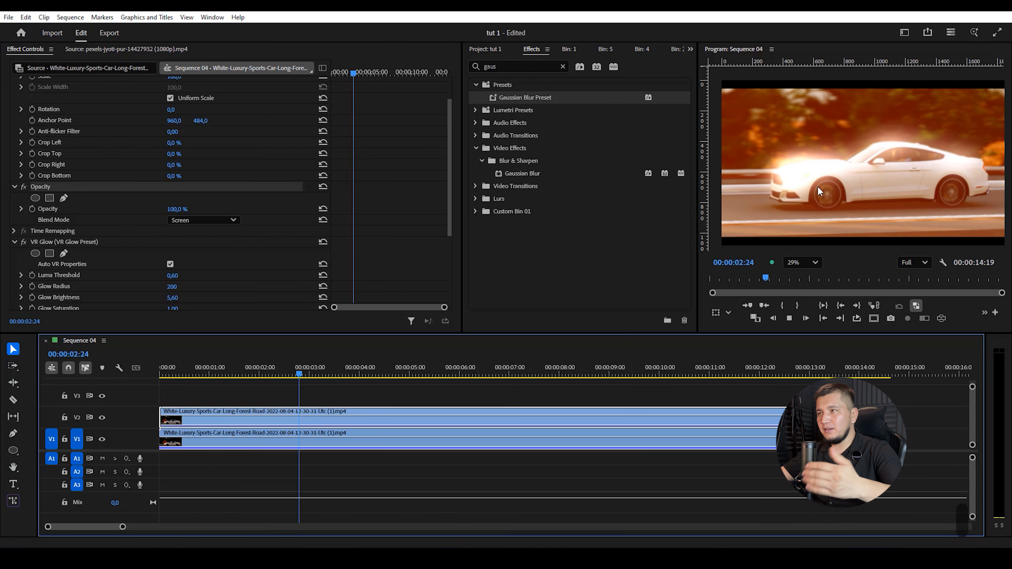
key(space)
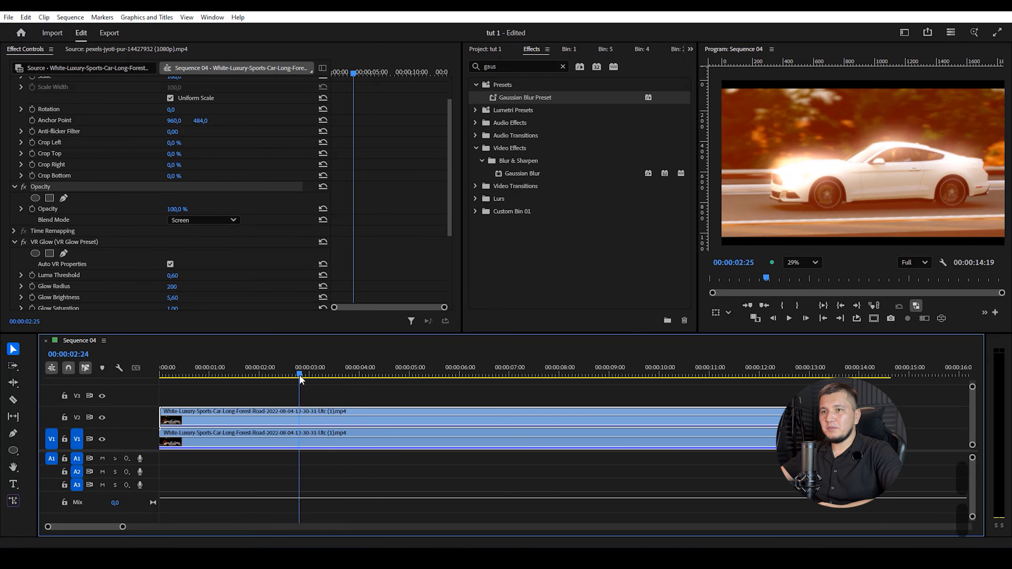
Split the upper car clip at 00:00:02:20 and delete the part before the cut.
drag(300, 377, 292, 376)
key(c)
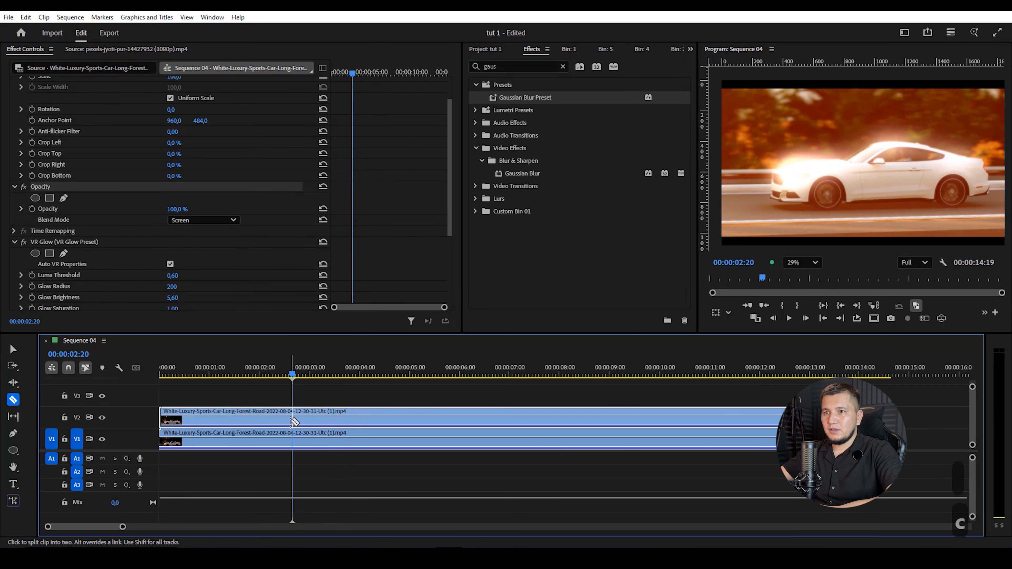
click(294, 422)
key(v)
click(284, 419)
key(Delete)
Find the Wipe video transition with the search term "wipe" and add it to the start of the upper car clip.
click(398, 417)
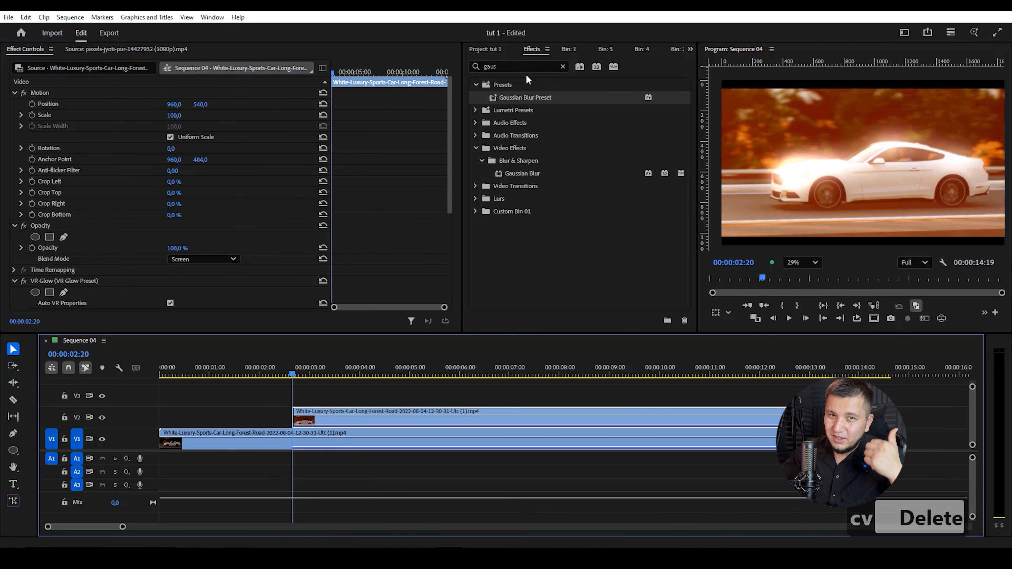
click(523, 67)
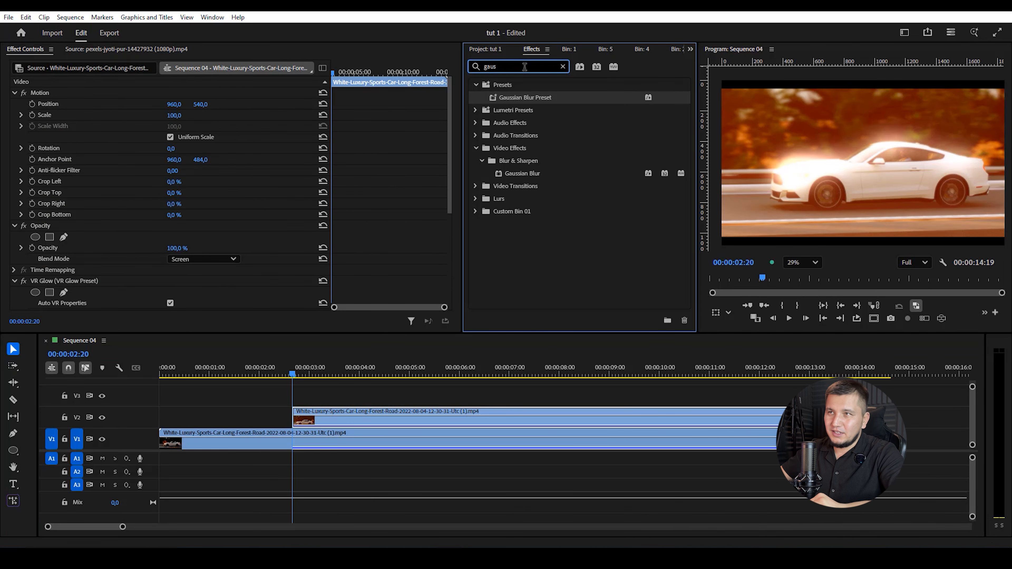
click(563, 67)
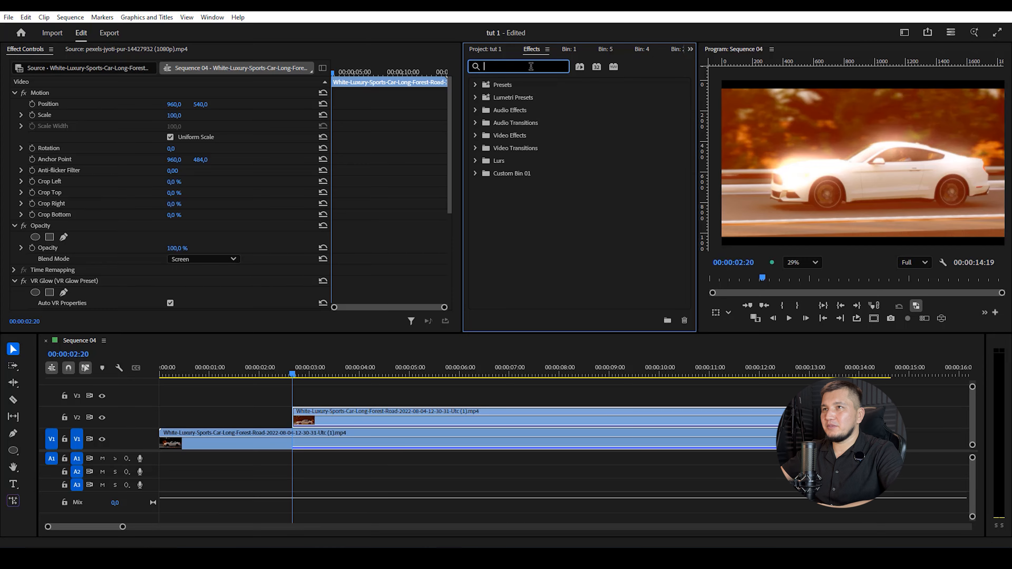
text(wipe)
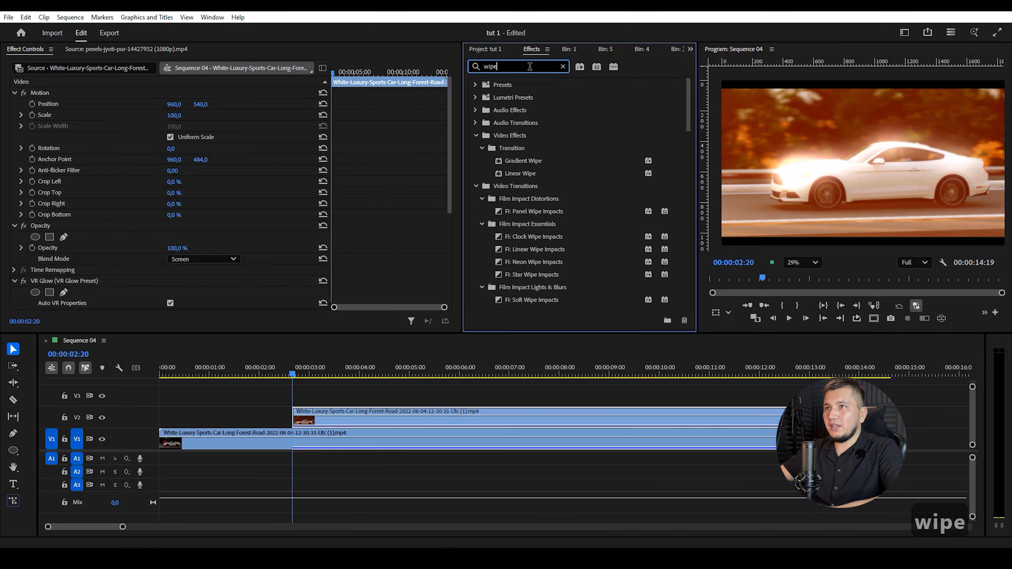
drag(688, 94, 683, 268)
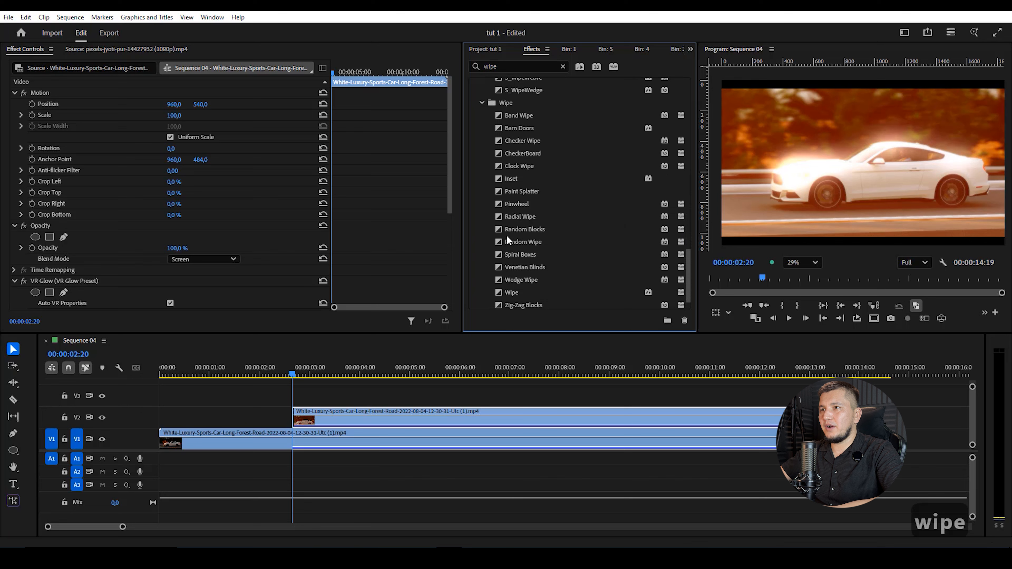
scroll(506, 240, down, 1)
drag(511, 271, 345, 416)
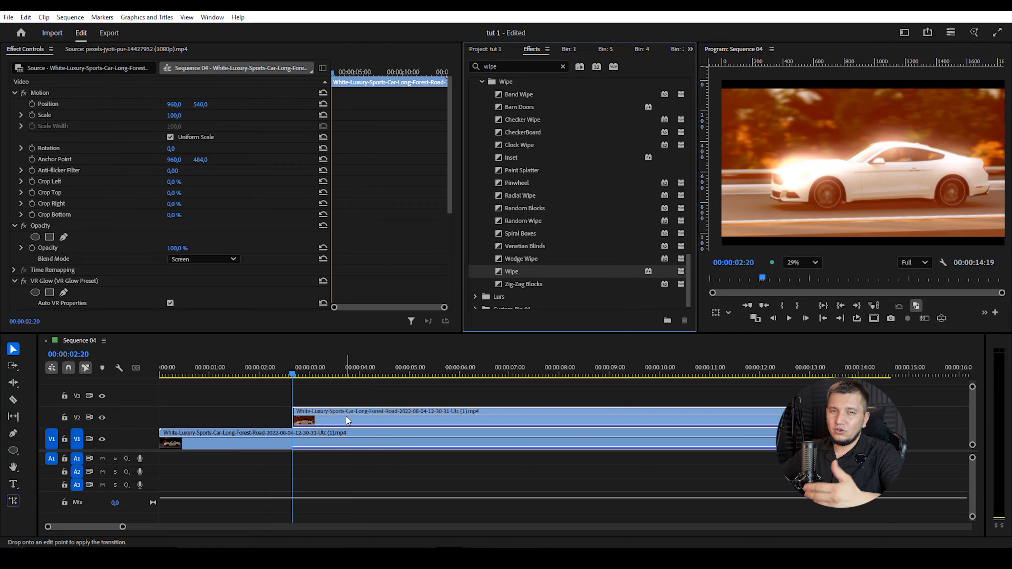
drag(346, 416, 335, 417)
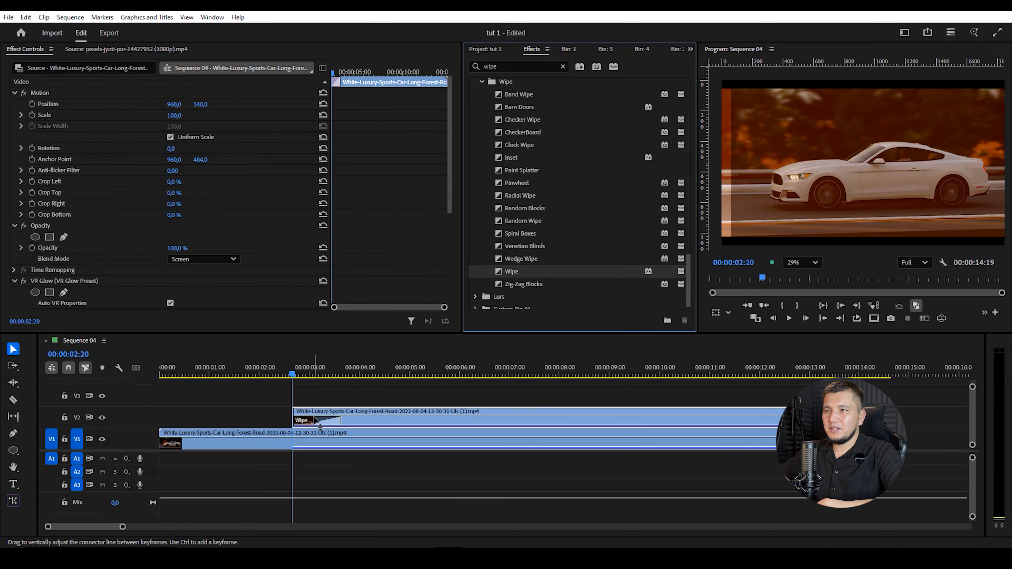
Play the sequence through the Wipe transition, and play it again from the beginning.
click(276, 374)
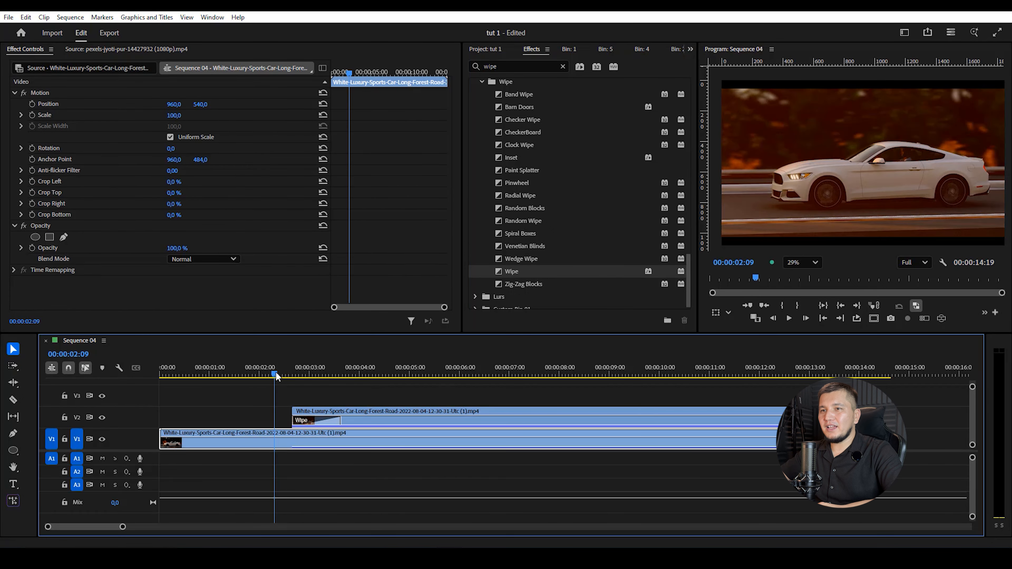
key(space)
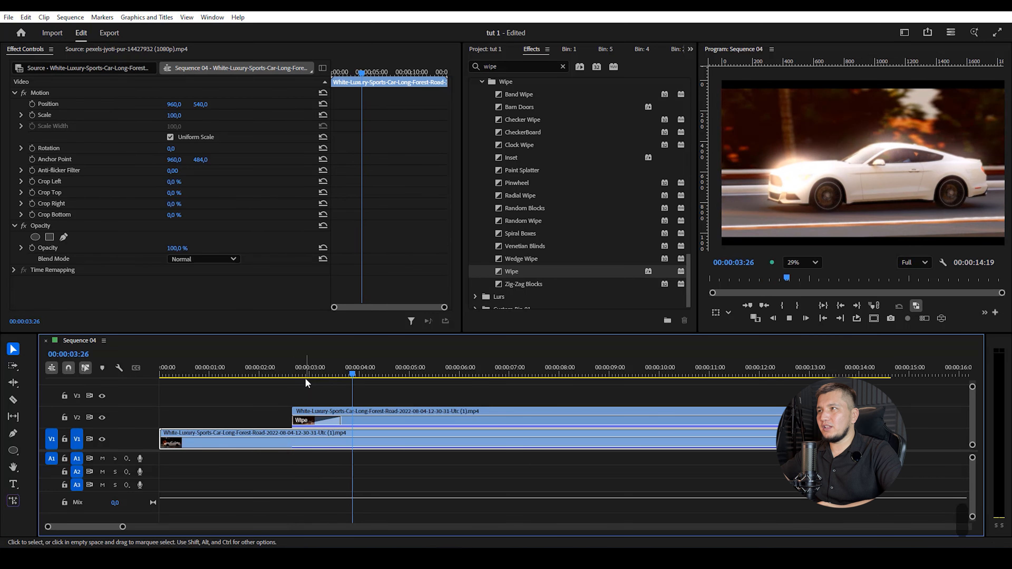
drag(297, 372, 160, 374)
key(space)
key(space)
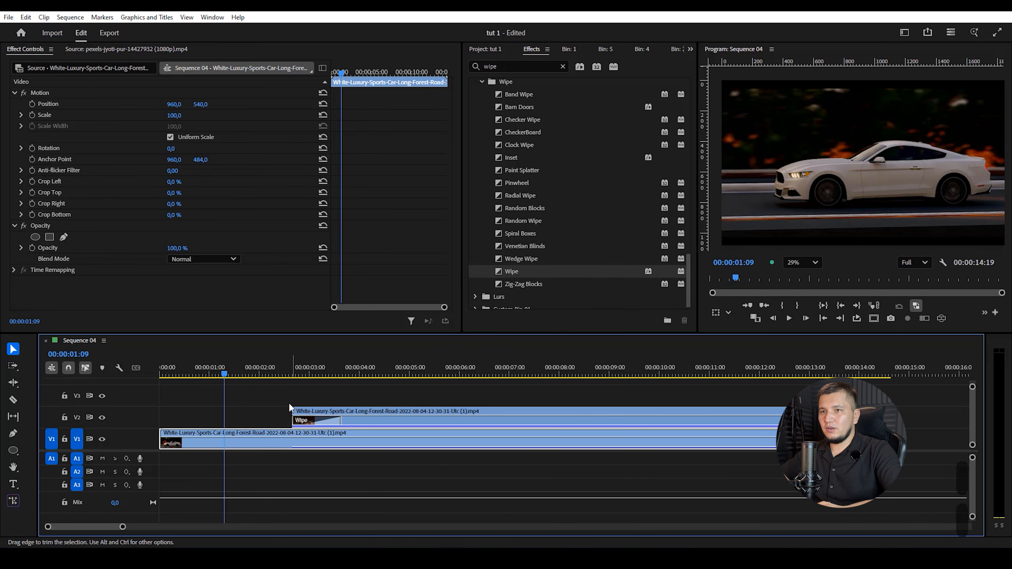
Maximize the Program monitor, enlarge the picture to 53%, and play the sequence to review the glow effect.
key(grave)
key(grave)
key(grave)
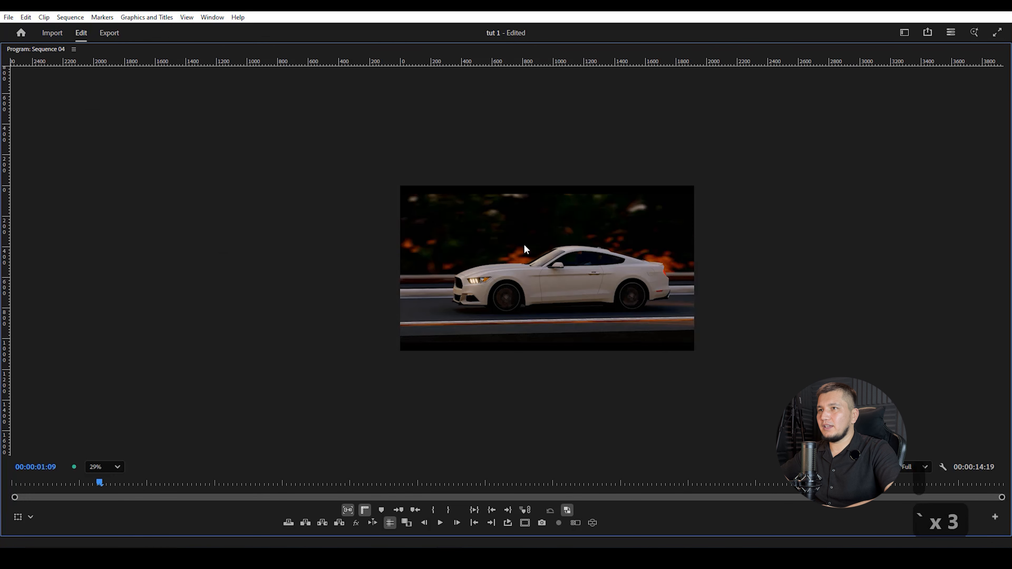
scroll(524, 248, up, 4)
scroll(518, 269, down, 1)
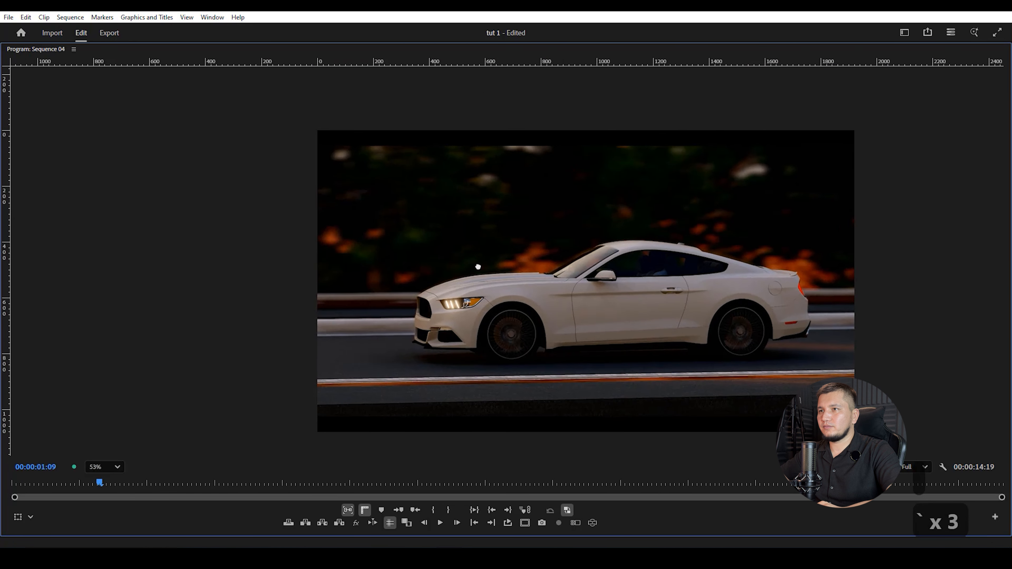
drag(478, 267, 440, 260)
key(space)
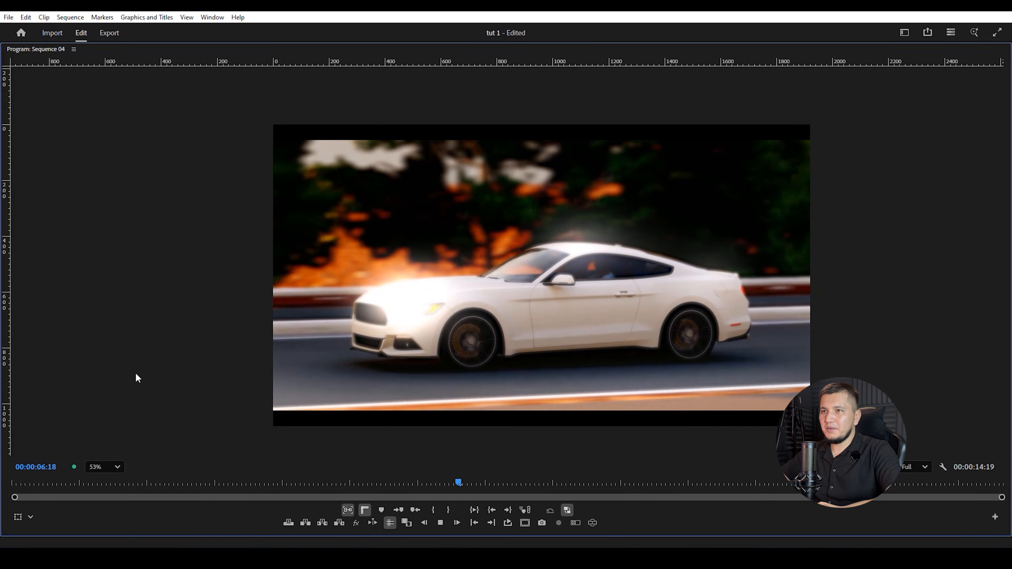
Restore the Program monitor to its normal size with the picture at 29%.
key(grave)
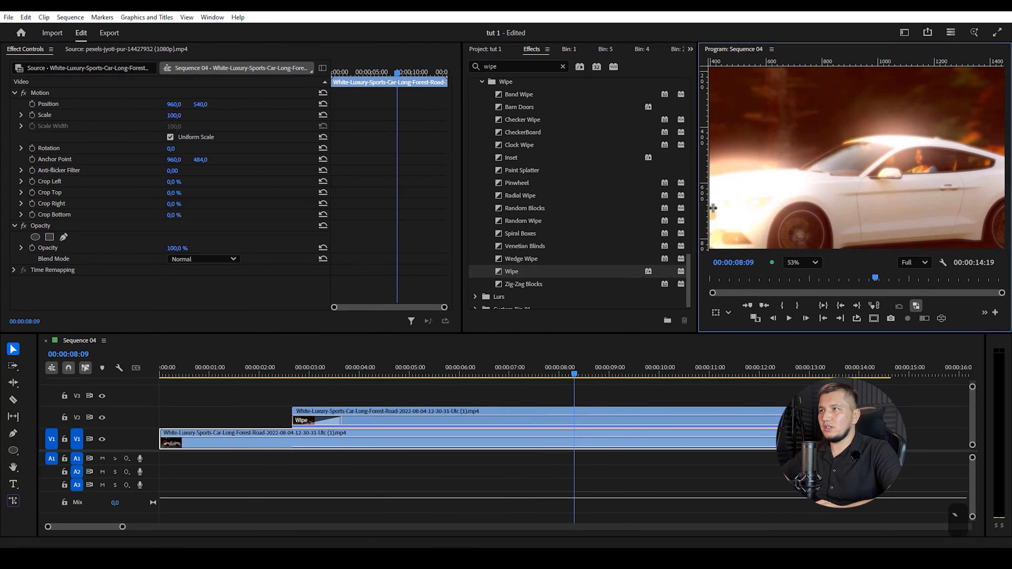
scroll(779, 186, down, 3)
key(grave)
key(grave)
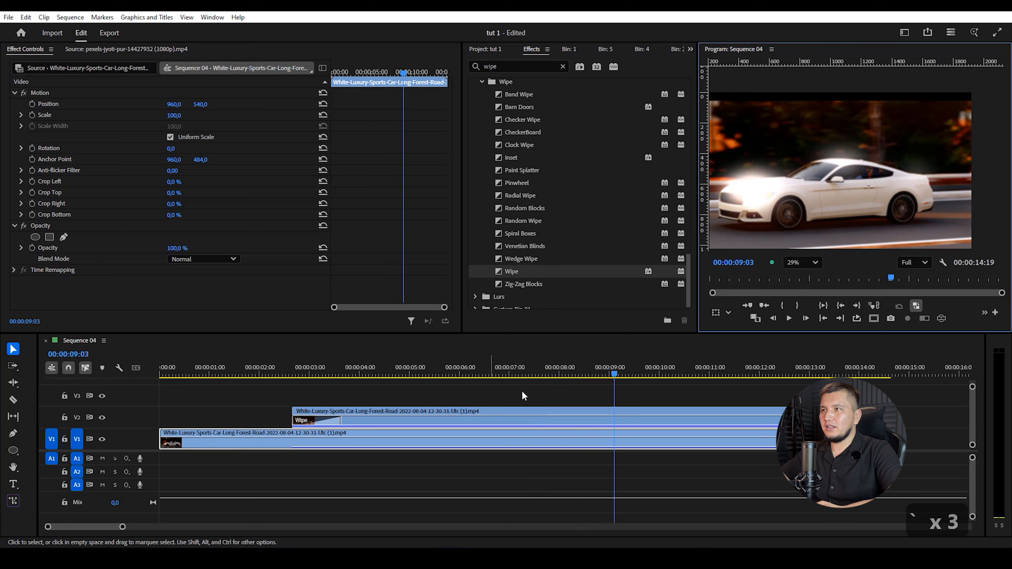
key(grave)
key(grave)
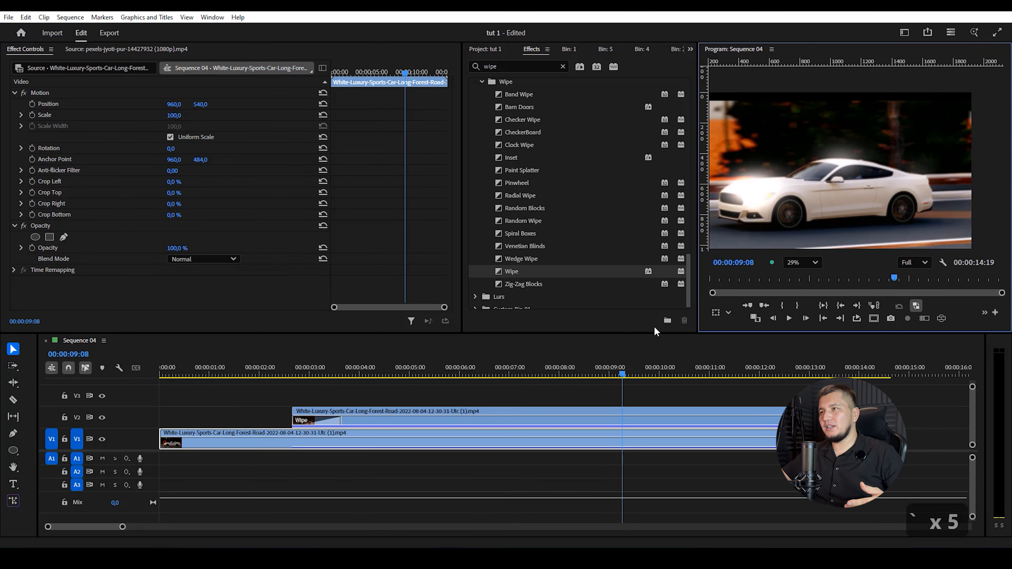
Set the VR Glow Luma Threshold of the upper car clip to 0.70.
click(379, 416)
scroll(789, 191, down, 2)
scroll(79, 223, down, 4)
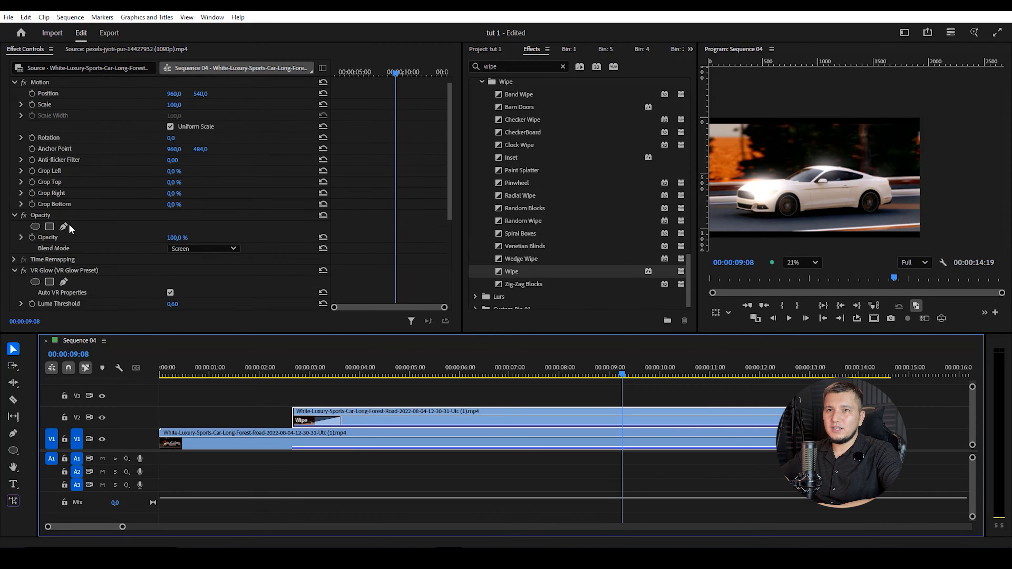
scroll(90, 259, down, 1)
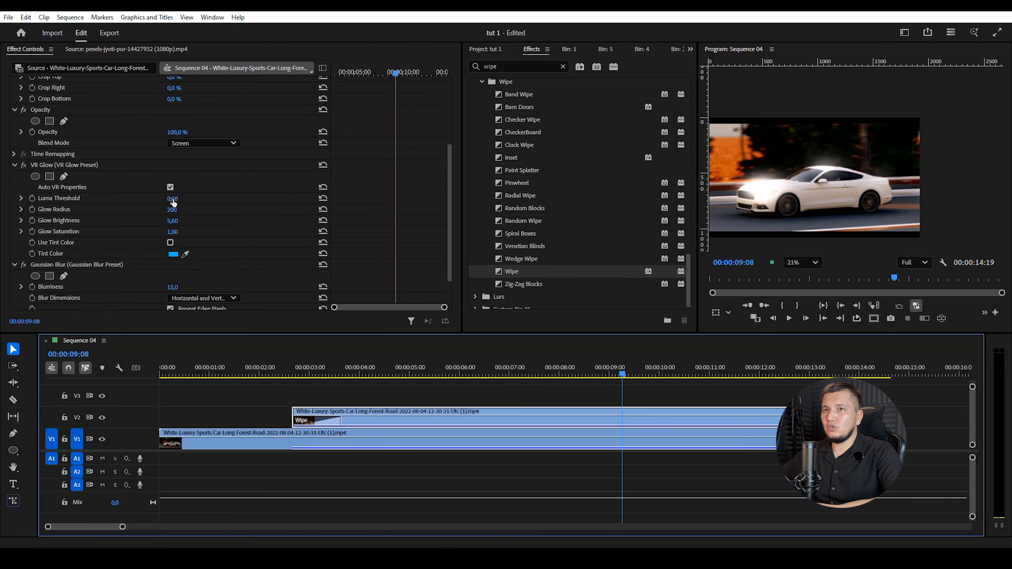
drag(173, 199, 161, 200)
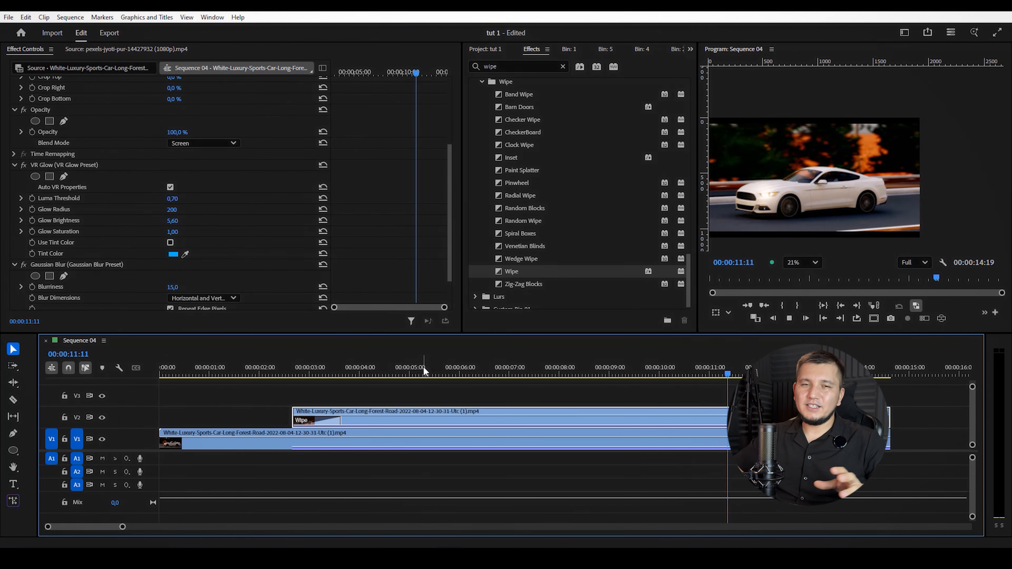